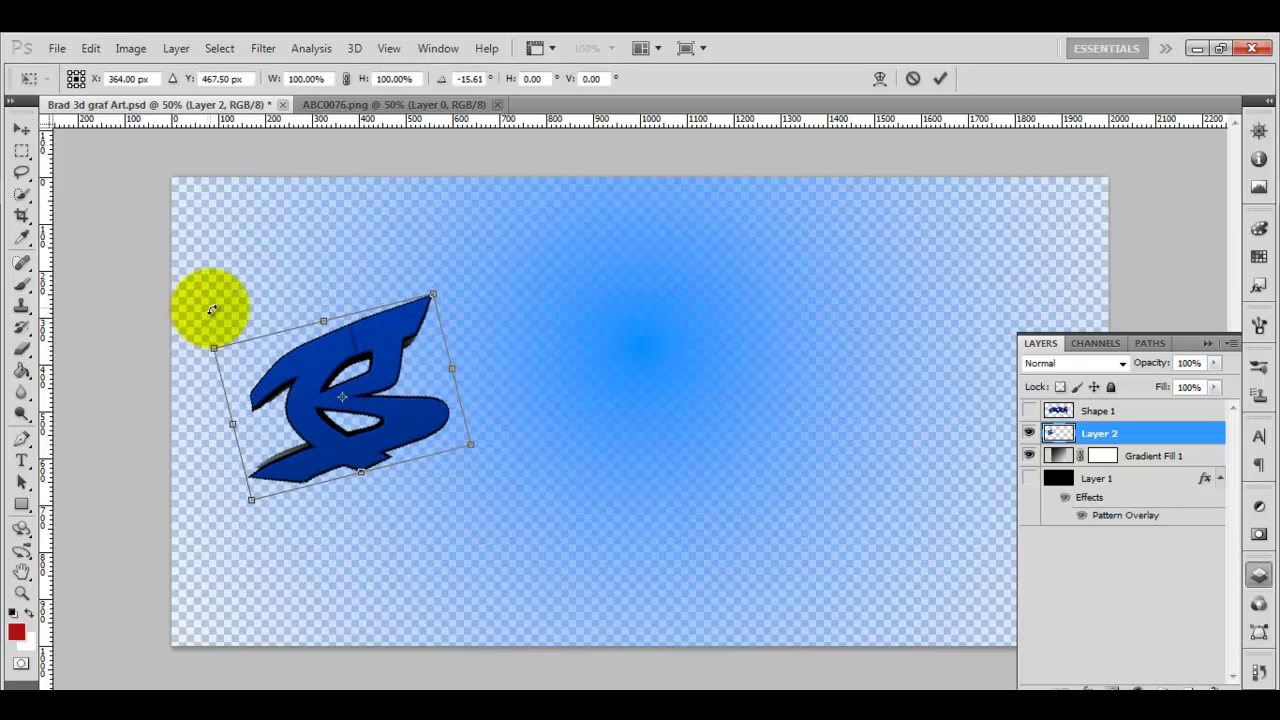
Open PQR0076.png, bring its letter R into the graffiti artwork beside the B, and place its layer beneath the B.
left_click(60, 50)
left_click(78, 86)
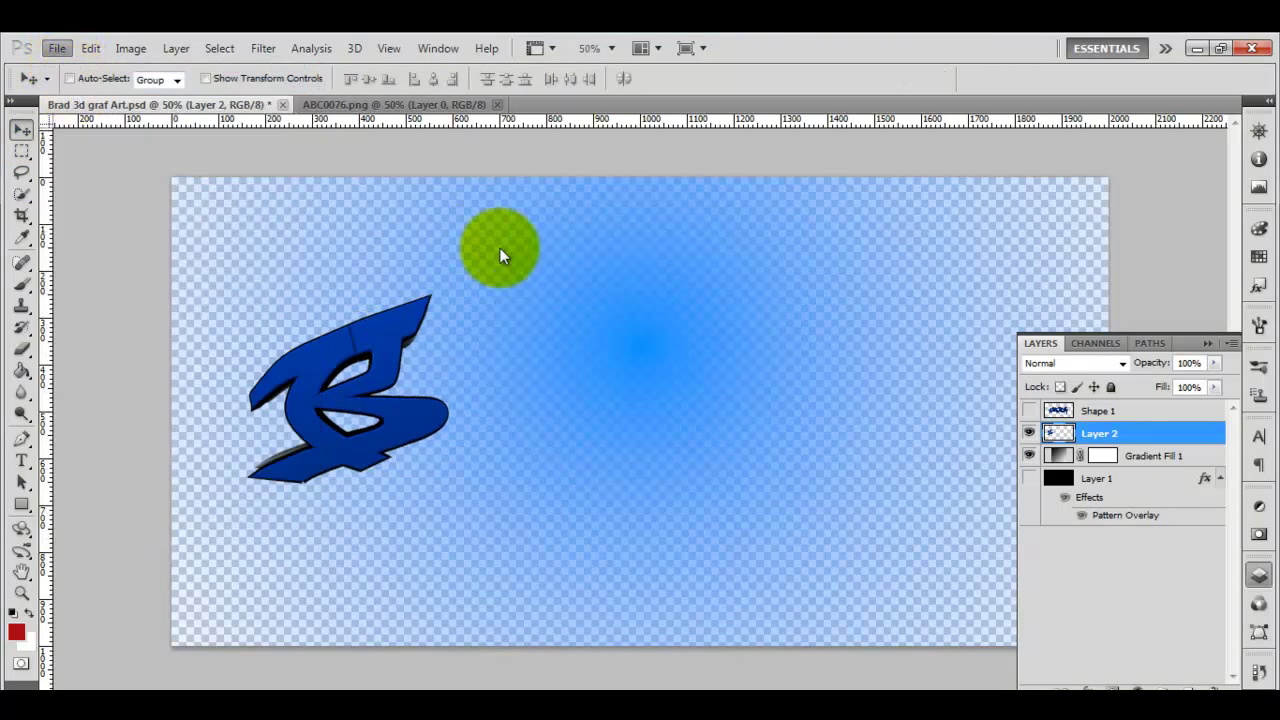
left_click(742, 178)
left_click(1214, 481)
key("m")
key("v")
left_click_drag(631, 367, 424, 315)
left_click_drag(1138, 434, 1139, 468)
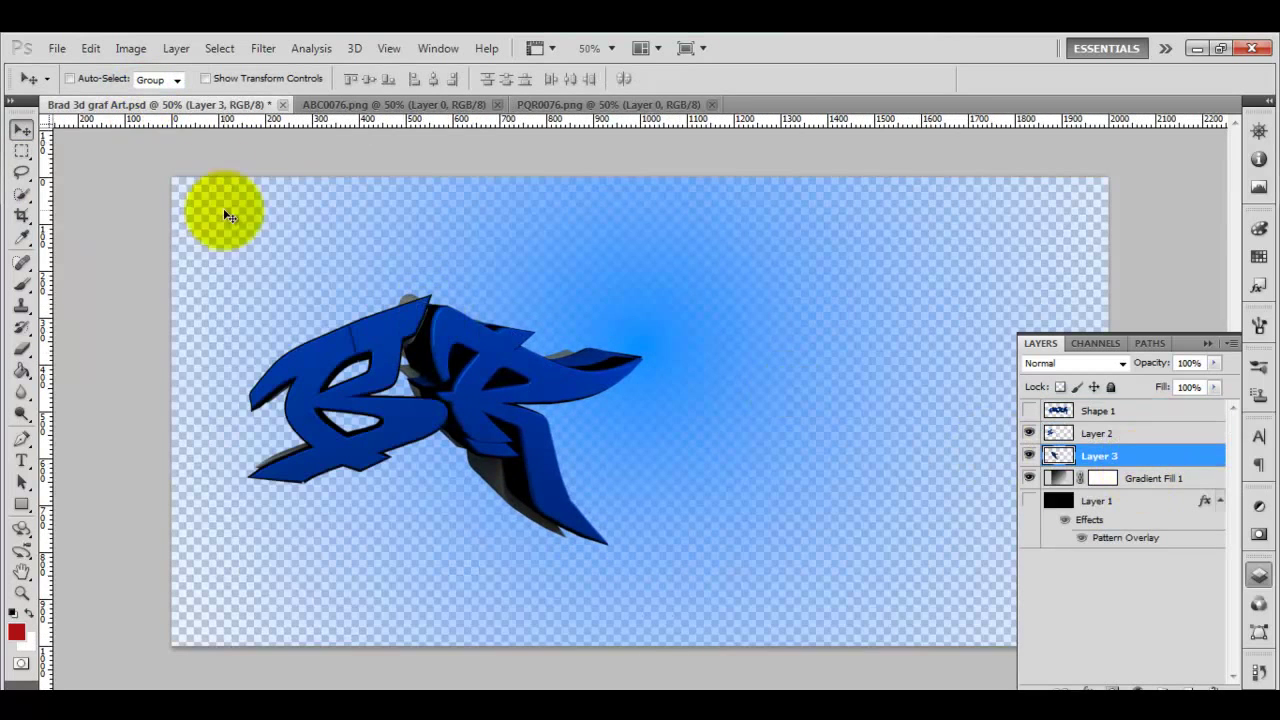
Copy the letter A from ABC0076.png into the artwork beside the R, and place the B layer beneath the R layer.
left_click(431, 104)
key("m")
left_click_drag(223, 289, 520, 551)
left_click(22, 130)
mouse_move(358, 431)
left_mouse_down()
mouse_move(170, 115)
mouse_move(591, 386)
mouse_move(680, 471)
mouse_move(651, 441)
left_mouse_up()
mouse_move(1130, 460)
left_mouse_down()
mouse_move(1137, 451)
mouse_move(1137, 478)
left_mouse_up()
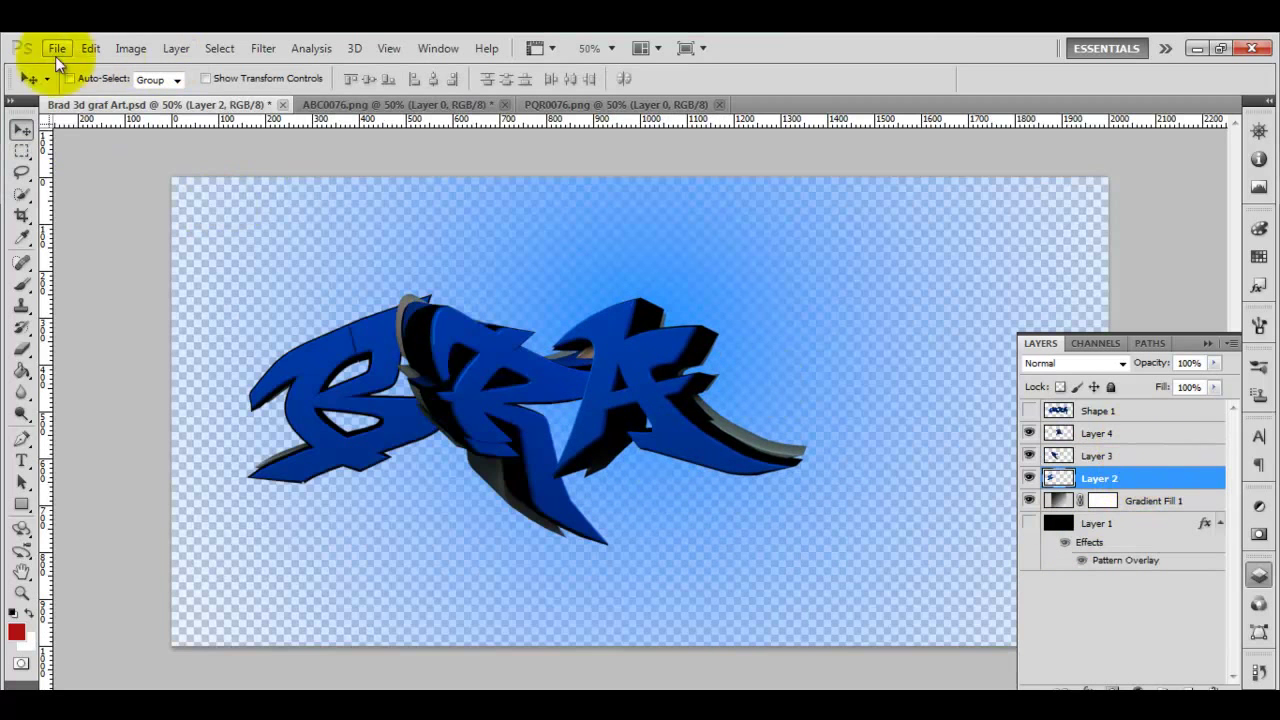
Close the ABC0076.png and PQR0076.png source images without saving their changes.
left_click(505, 104)
key("n")
left_click(507, 105)
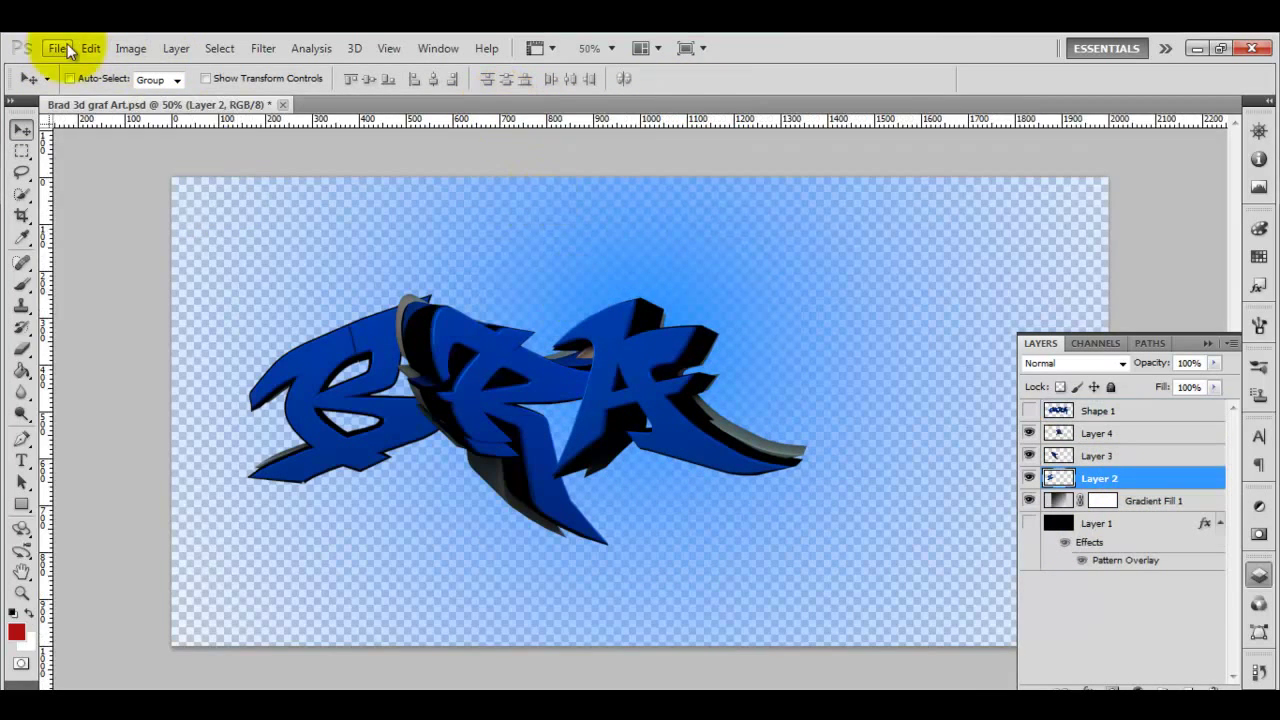
Open DEF0076.png and copy its letter D into the artwork beside the A.
left_click(57, 49)
left_click(75, 86)
left_click(354, 167)
left_click(1218, 481)
left_click(24, 151)
left_click_drag(188, 240, 514, 580)
left_click(20, 128)
mouse_move(303, 340)
left_mouse_down()
mouse_move(209, 103)
mouse_move(803, 404)
mouse_move(775, 391)
left_mouse_up()
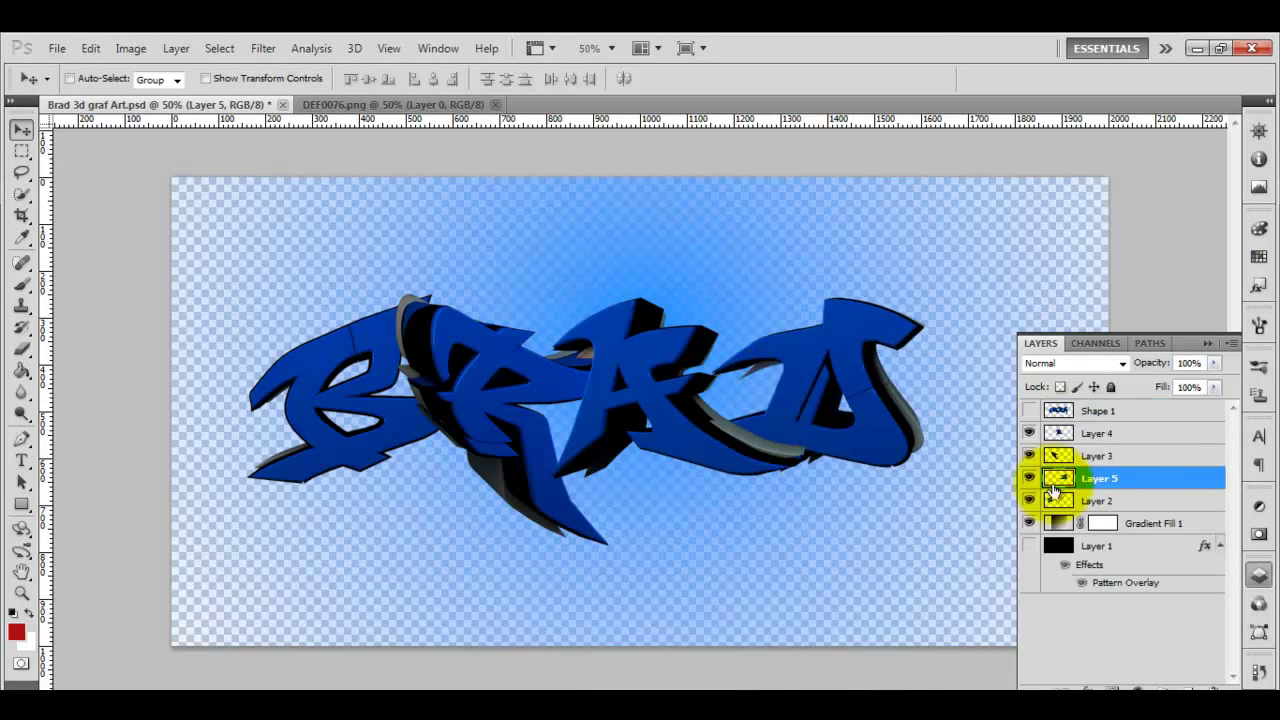
Stack the D above the other letters, rotate it about -22.5 degrees, and position it overlapping the A.
left_click_drag(1053, 488, 1088, 425)
left_click_drag(862, 391, 851, 403)
key("ctrl+t")
left_click_drag(727, 222, 667, 256)
left_click_drag(865, 404, 848, 409)
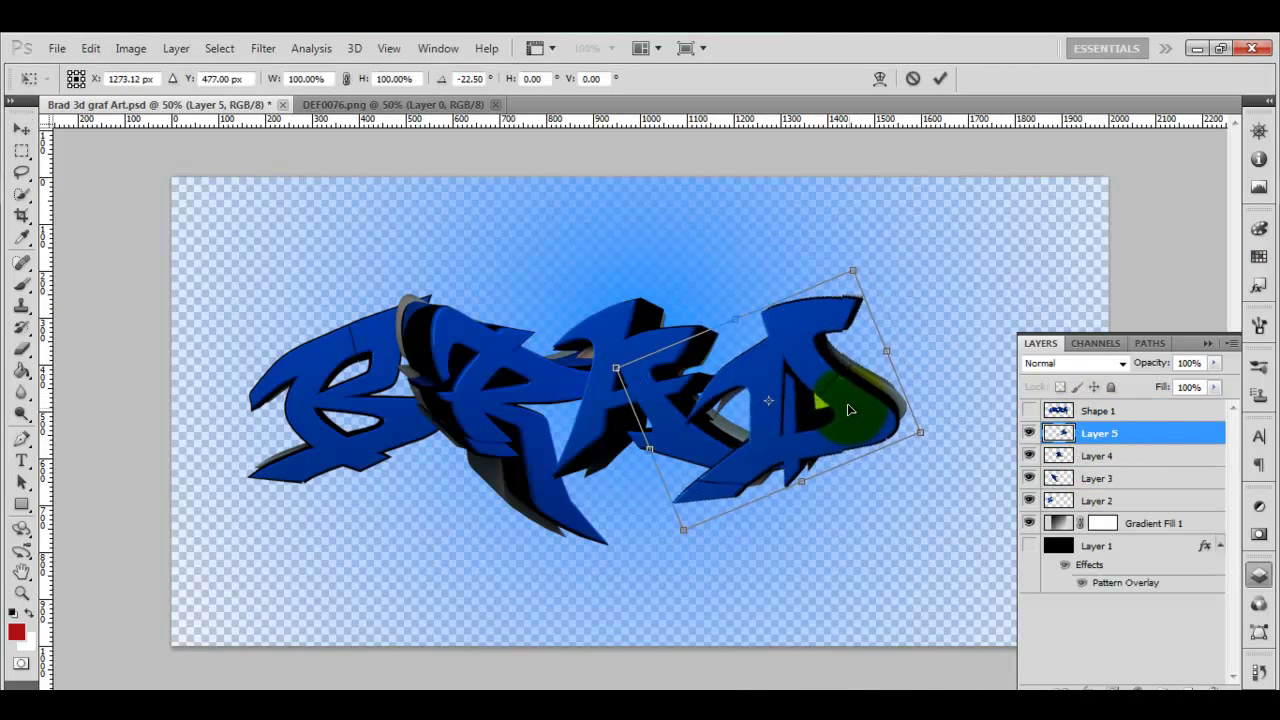
left_click(22, 130)
Move the A down toward the D, and shift the R up and closer to the A.
left_click(1130, 457)
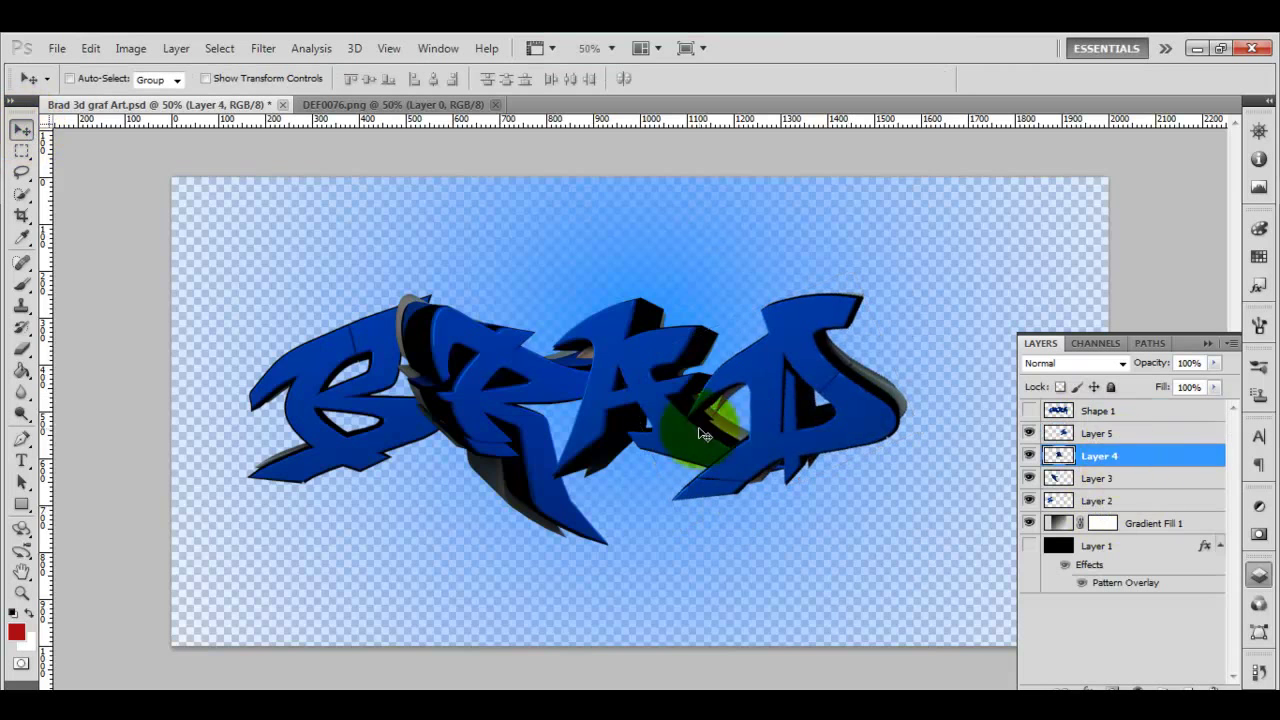
left_click_drag(703, 436, 735, 458)
left_click(1118, 480)
left_click_drag(447, 395, 490, 372)
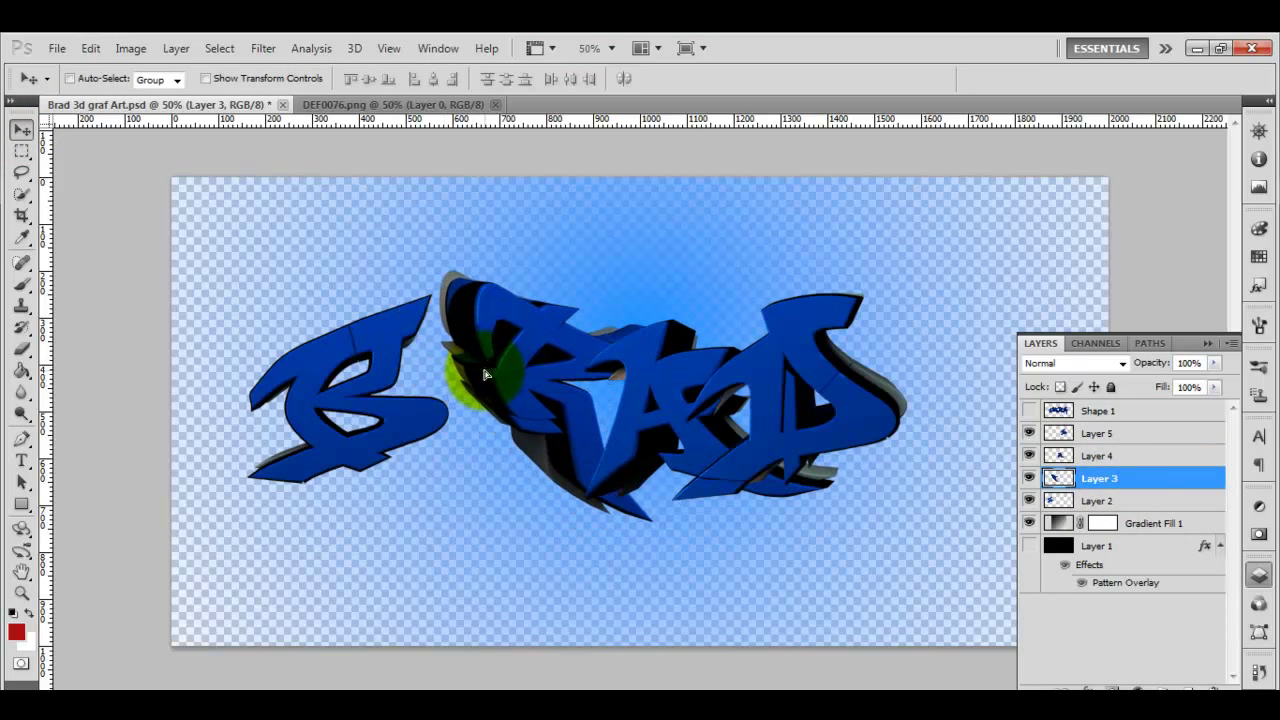
Move the B closer to the R so they overlap, and rotate it slightly counterclockwise.
left_click(1092, 499)
left_click_drag(384, 420, 460, 440)
left_click_drag(322, 456, 310, 455)
key("ctrl+t")
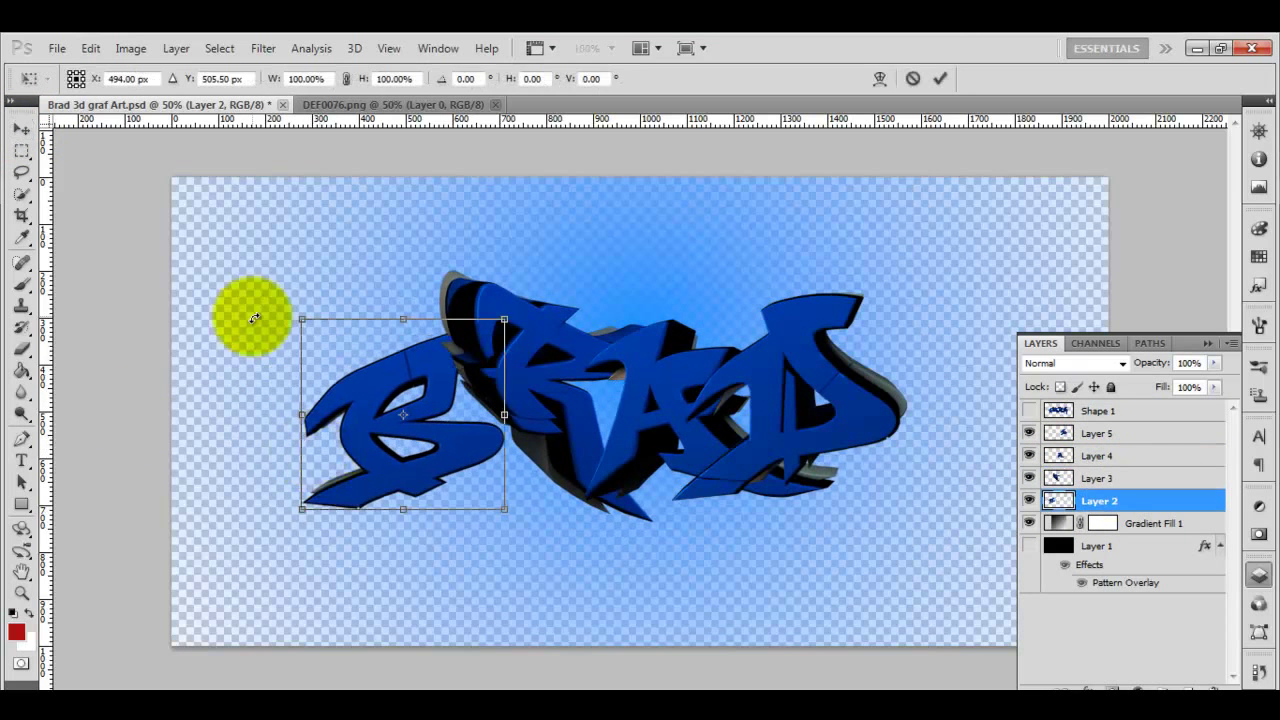
left_click_drag(254, 319, 243, 339)
left_click_drag(372, 378, 376, 380)
left_click(18, 131)
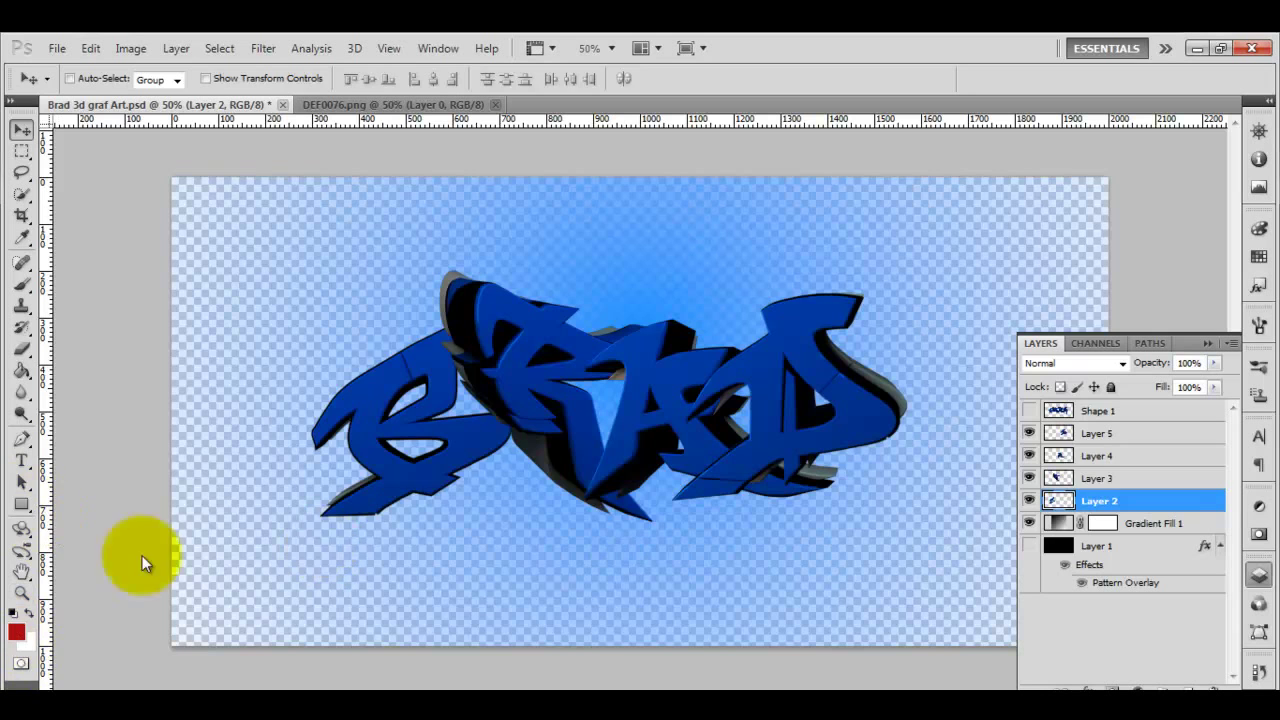
Sample the B's blue as the foreground colour and draw a narrow vertical drip below its lower-left stroke.
left_click(16, 632)
left_click(400, 400)
left_click(1085, 249)
left_click(21, 504)
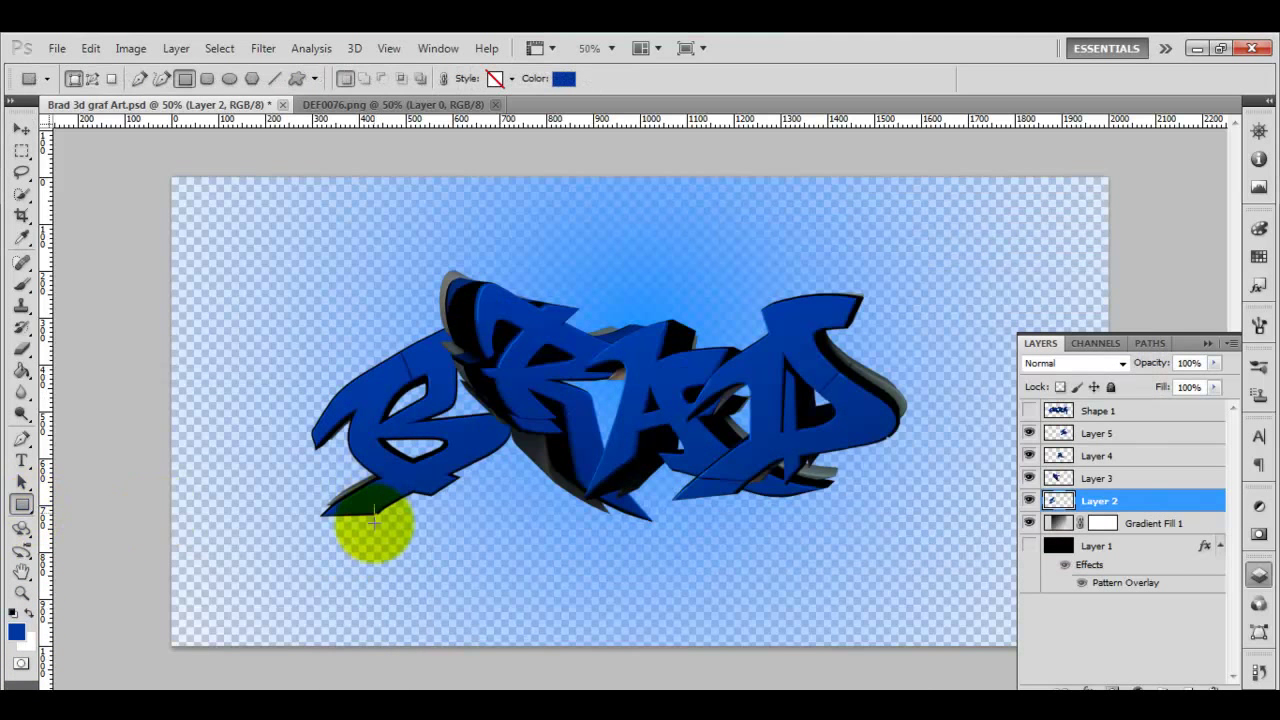
left_click_drag(365, 590, 366, 591)
Set the background colour to the same blue and draw a second, shorter drip to the left of the first.
left_click(21, 131)
left_click(21, 237)
left_click(26, 641)
left_click(1078, 251)
left_click(21, 505)
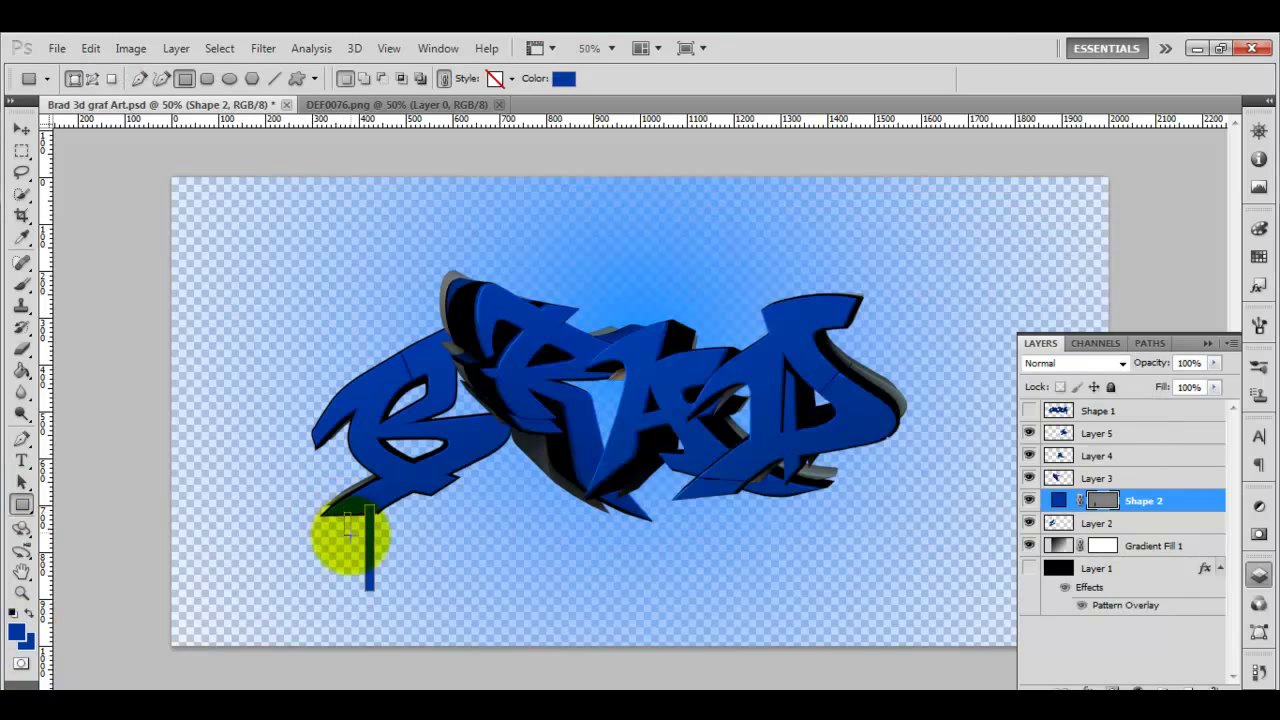
left_click_drag(347, 529, 349, 550)
Nudge the longer blue drip slightly left, closer to the shorter one.
left_click(1120, 480)
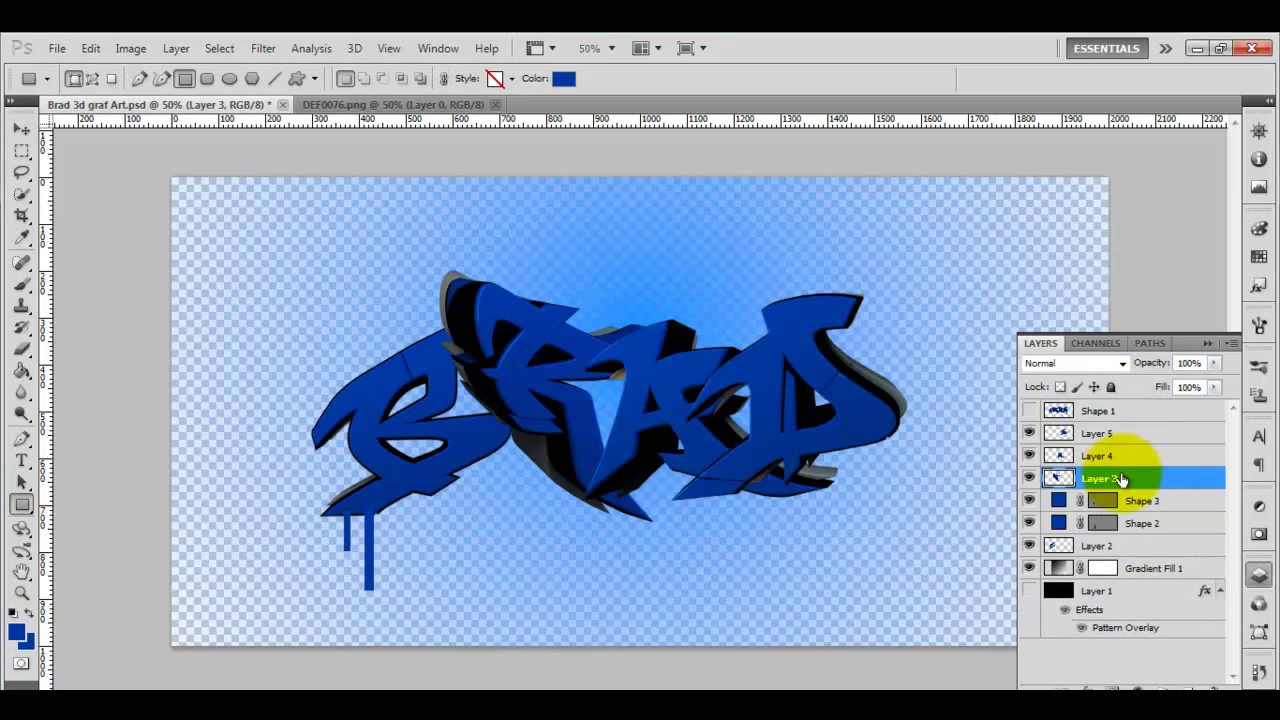
left_click(1177, 519)
key("v")
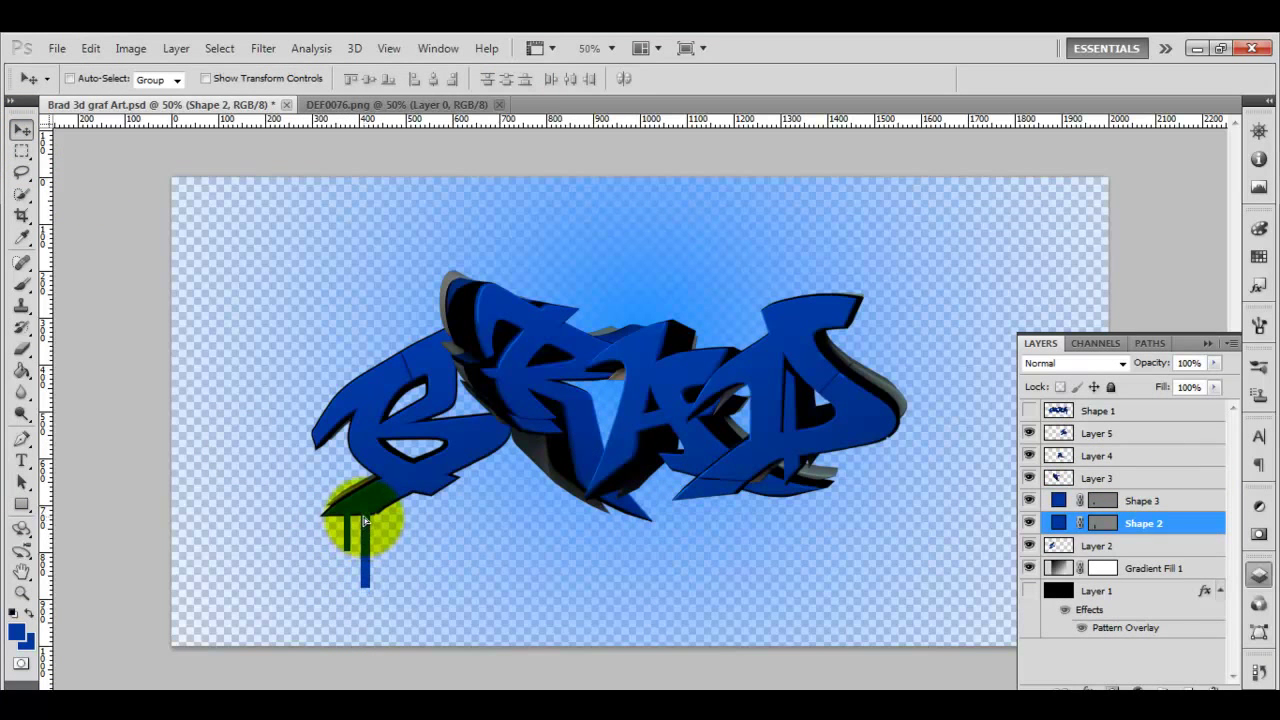
Choose the Smudge tool and rasterize the longer blue drip's shape layer.
left_click(21, 398)
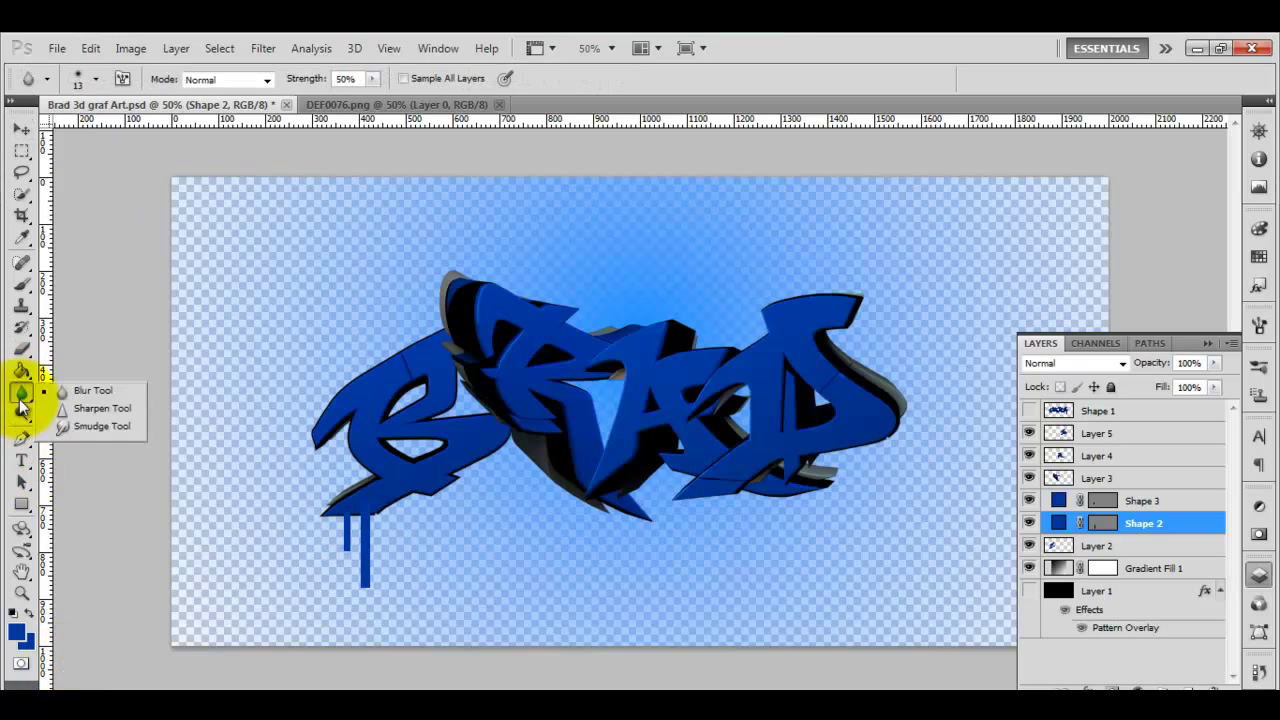
left_click(372, 515)
key("Return")
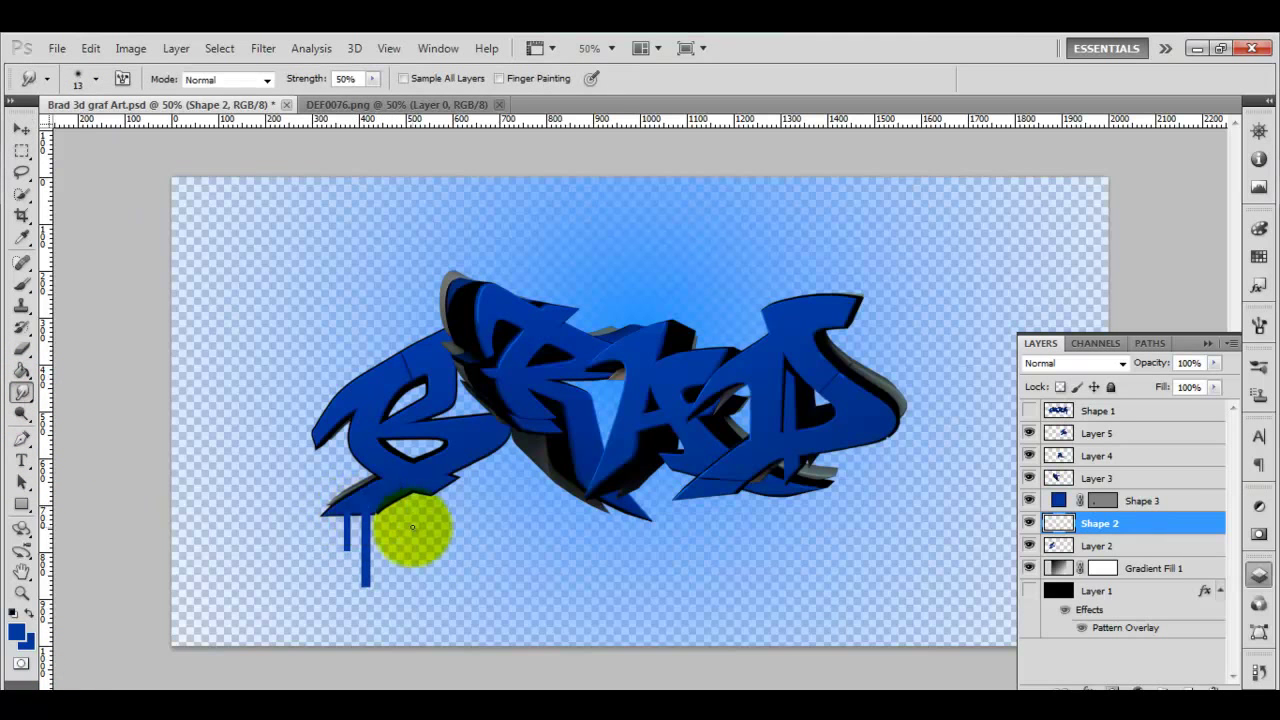
key("v")
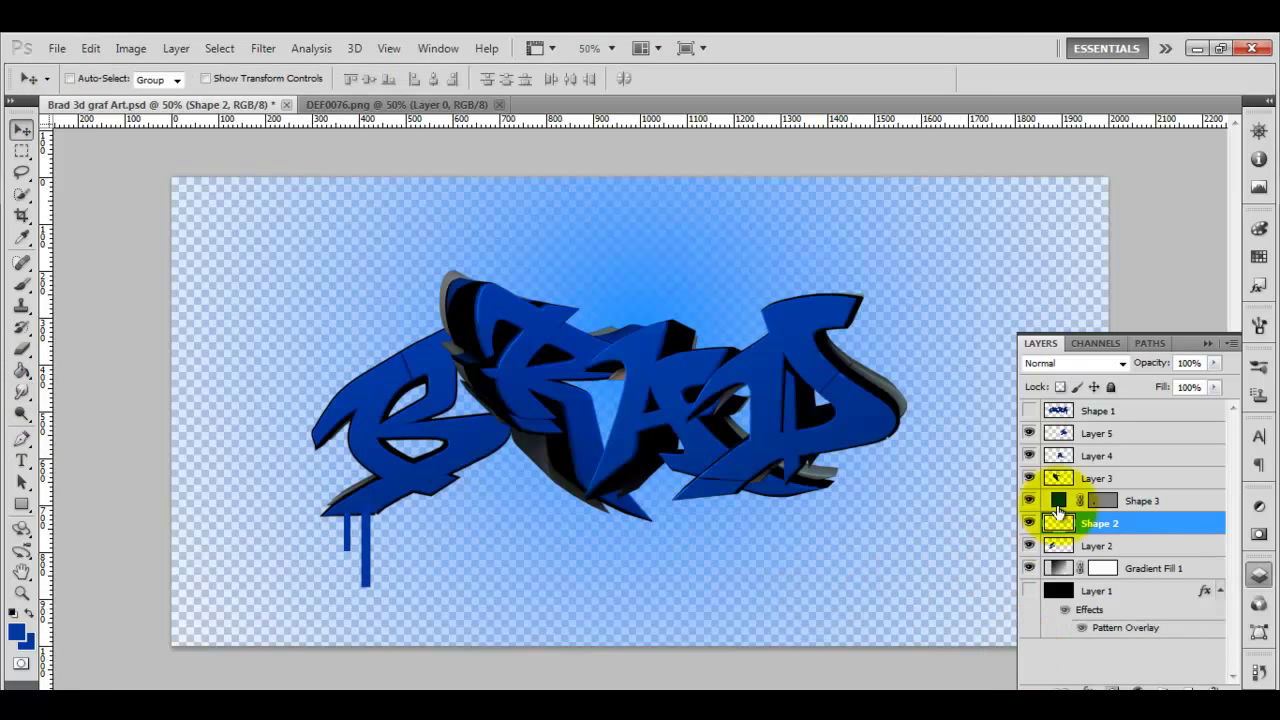
Rasterize the shorter blue drip's layer and smudge the lower ends of both drips under the B.
right_click(1197, 504)
left_click(1168, 200)
left_click(20, 394)
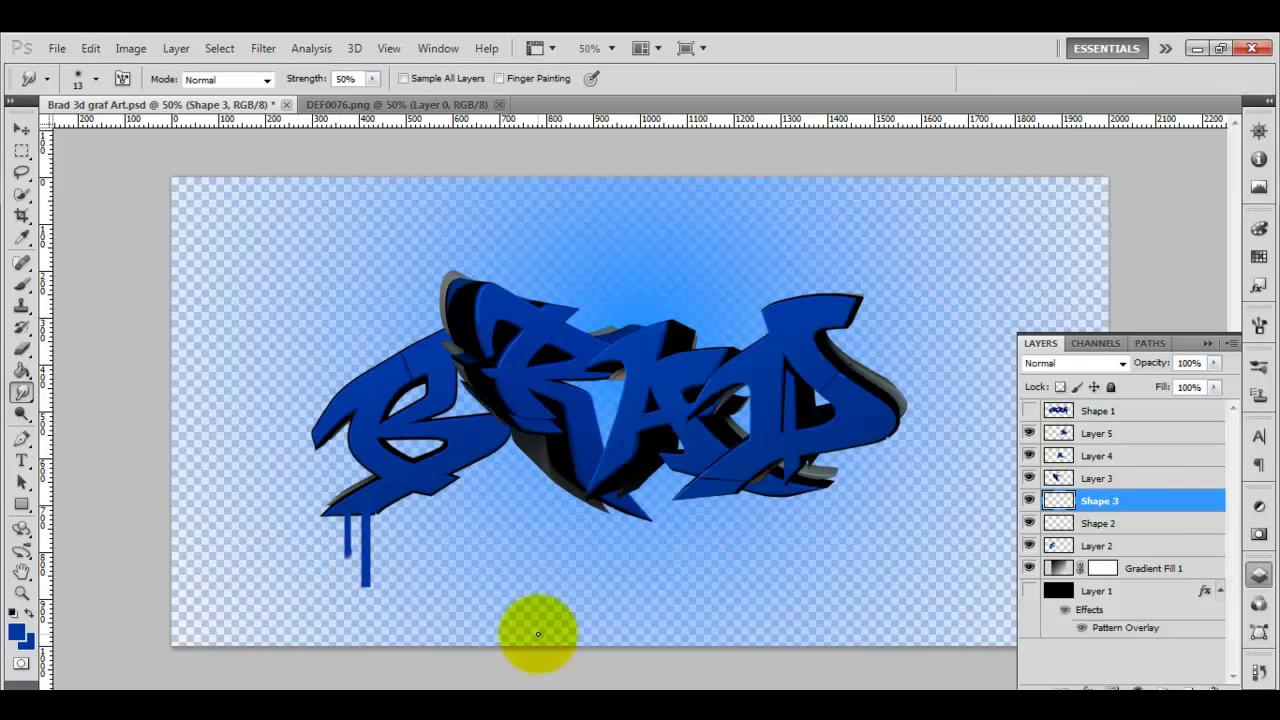
key("alt+bracketleft")
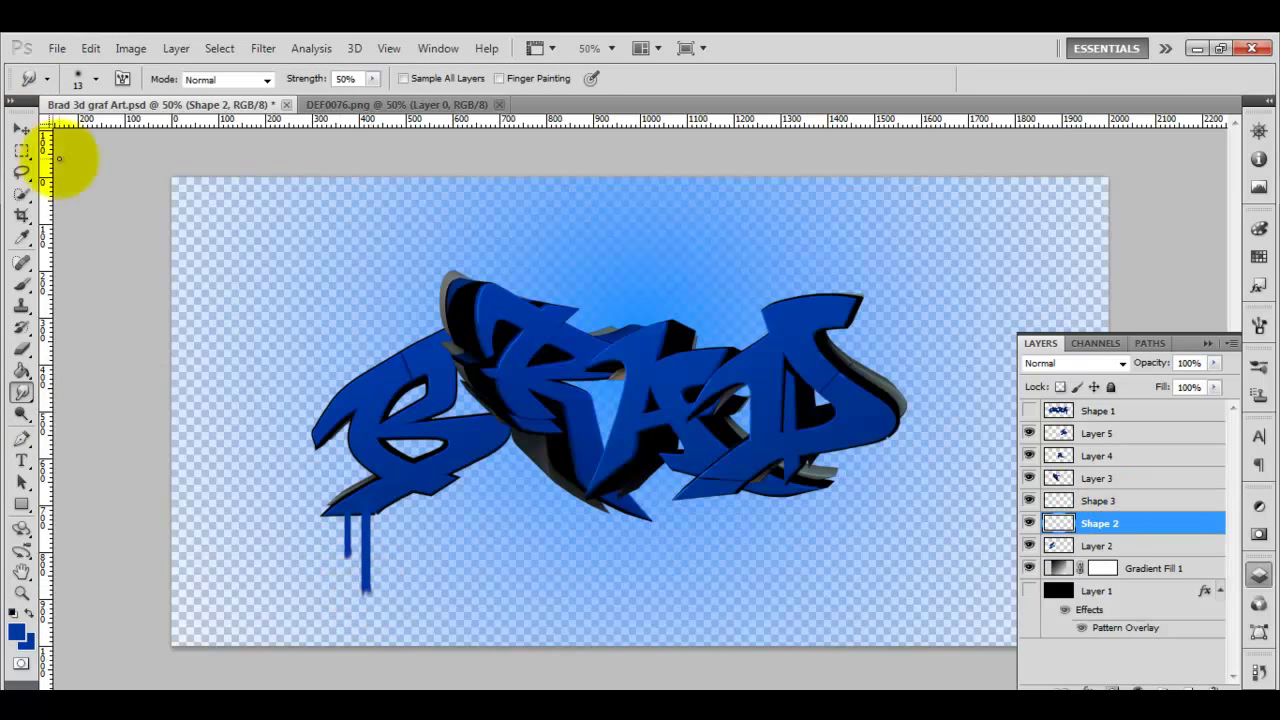
Set the foreground colour to black and draw a long and a short narrow drip below the R.
left_click(21, 129)
left_click(16, 632)
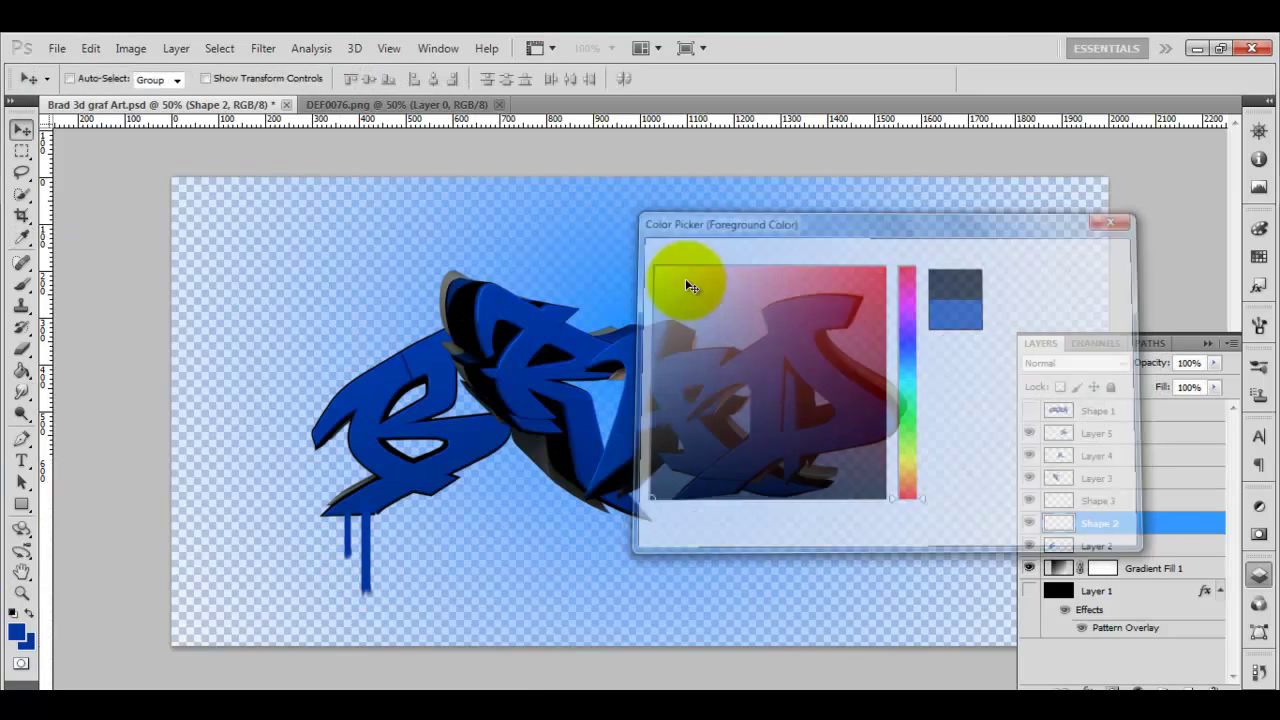
left_click(21, 482)
left_click(21, 504)
left_click_drag(565, 548, 575, 515)
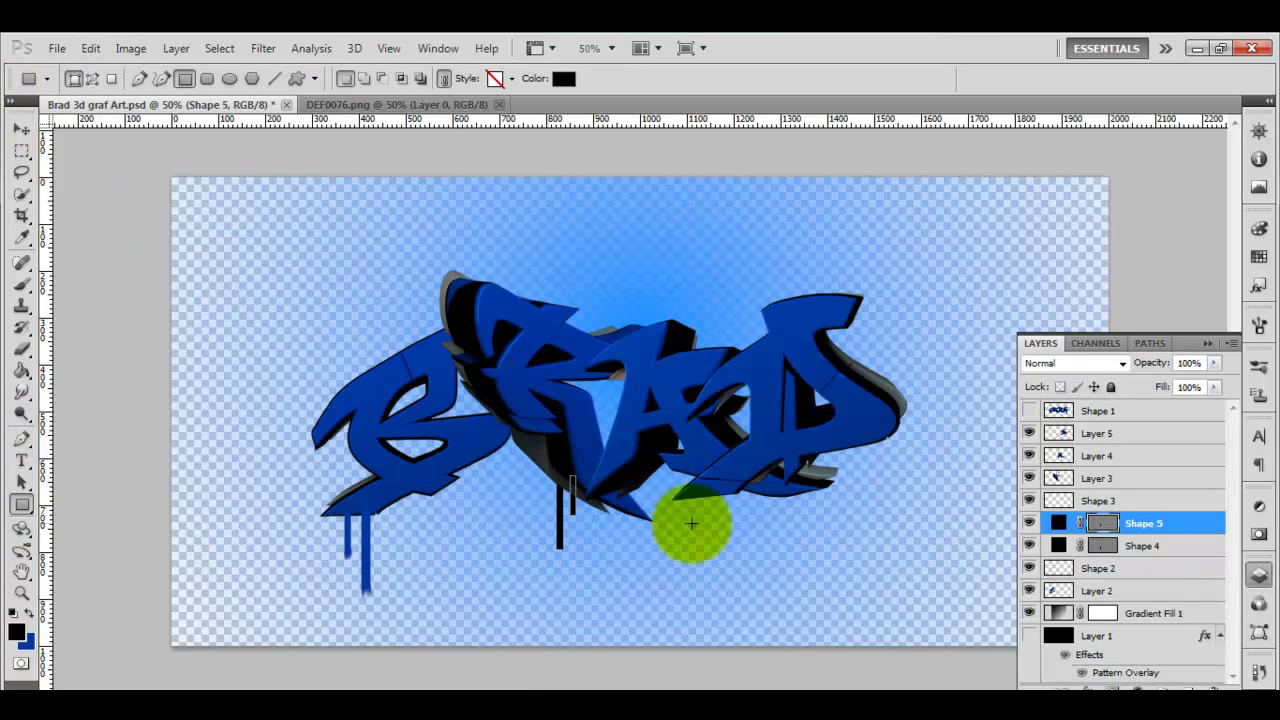
Move the shorter black drip closer to the longer one, and stack both drip layers above the letter layers.
left_click(22, 130)
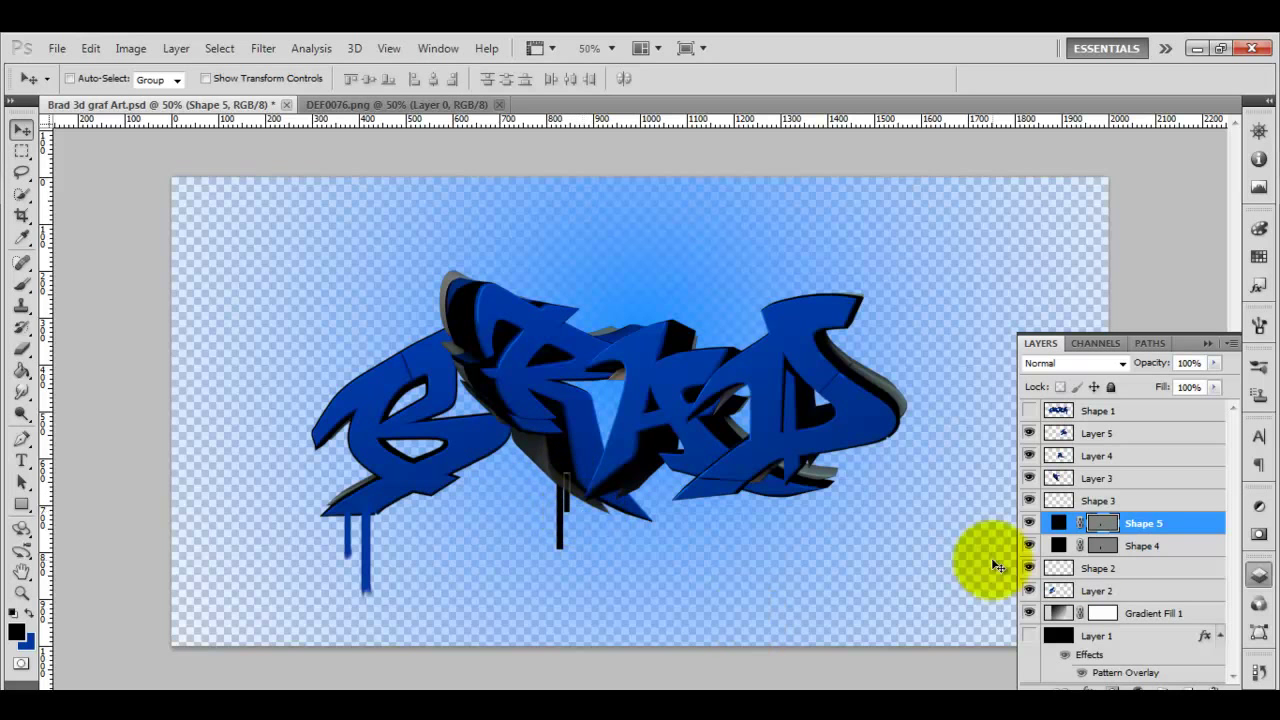
left_click(1143, 545)
left_click_drag(1138, 500, 1136, 430)
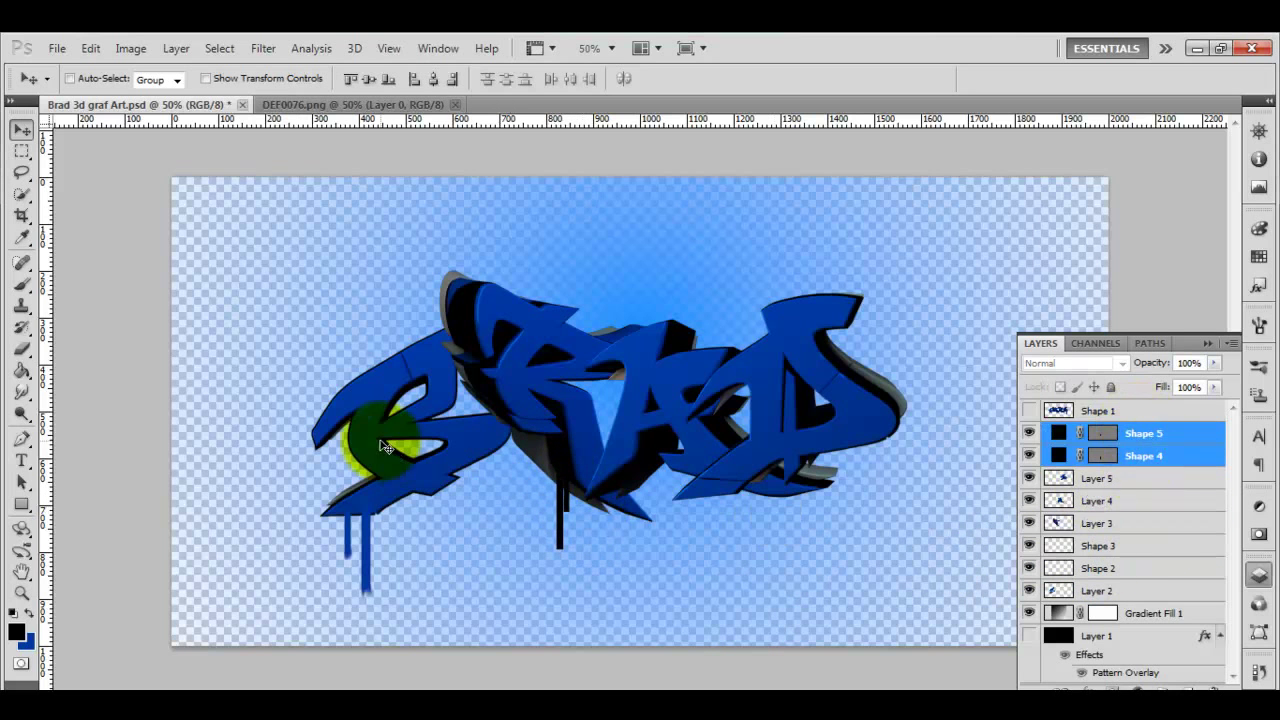
Rasterize both black drip layers and smudge the lower end of each drip.
right_click(1140, 445)
left_click(1032, 408)
left_click(22, 392)
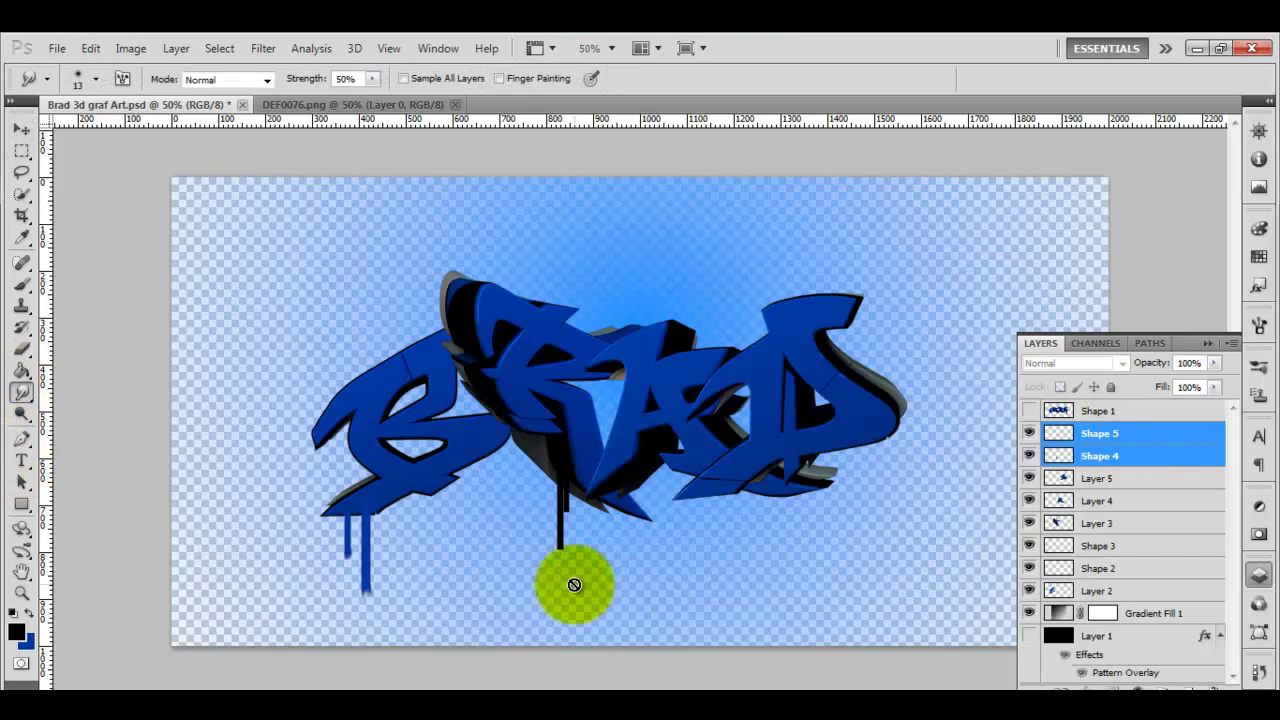
left_click(1127, 455)
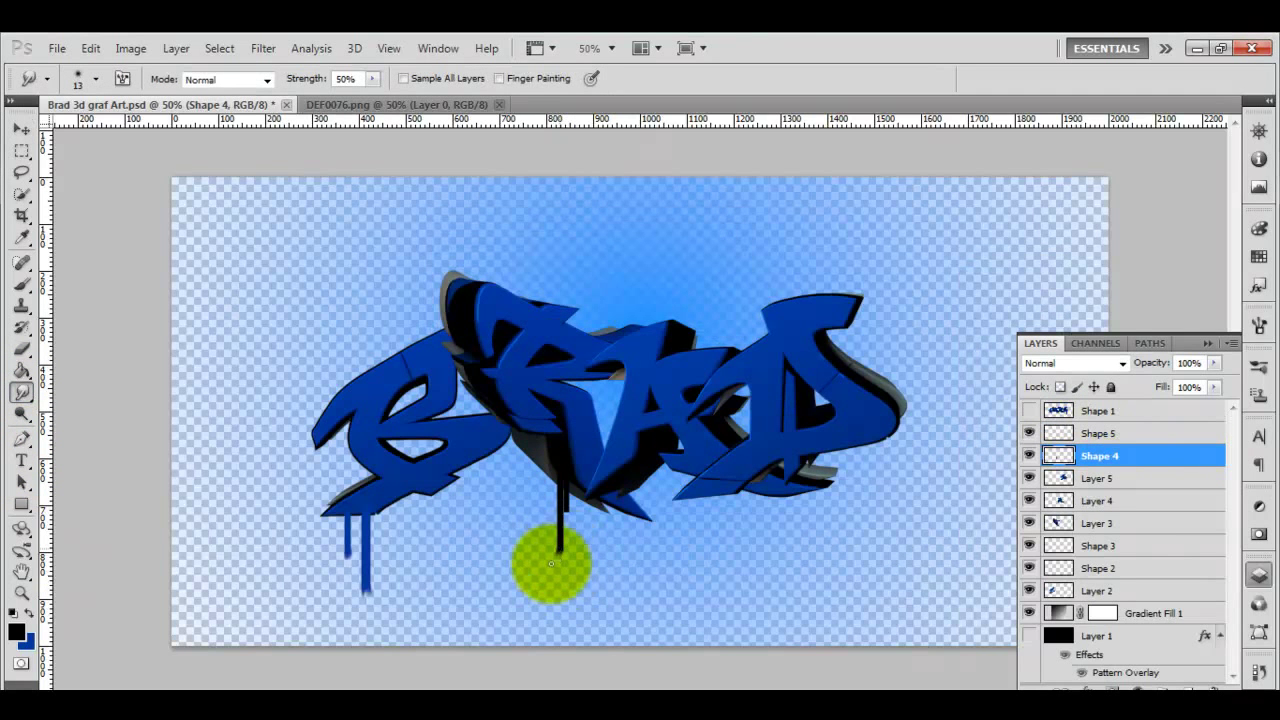
left_click(1108, 436)
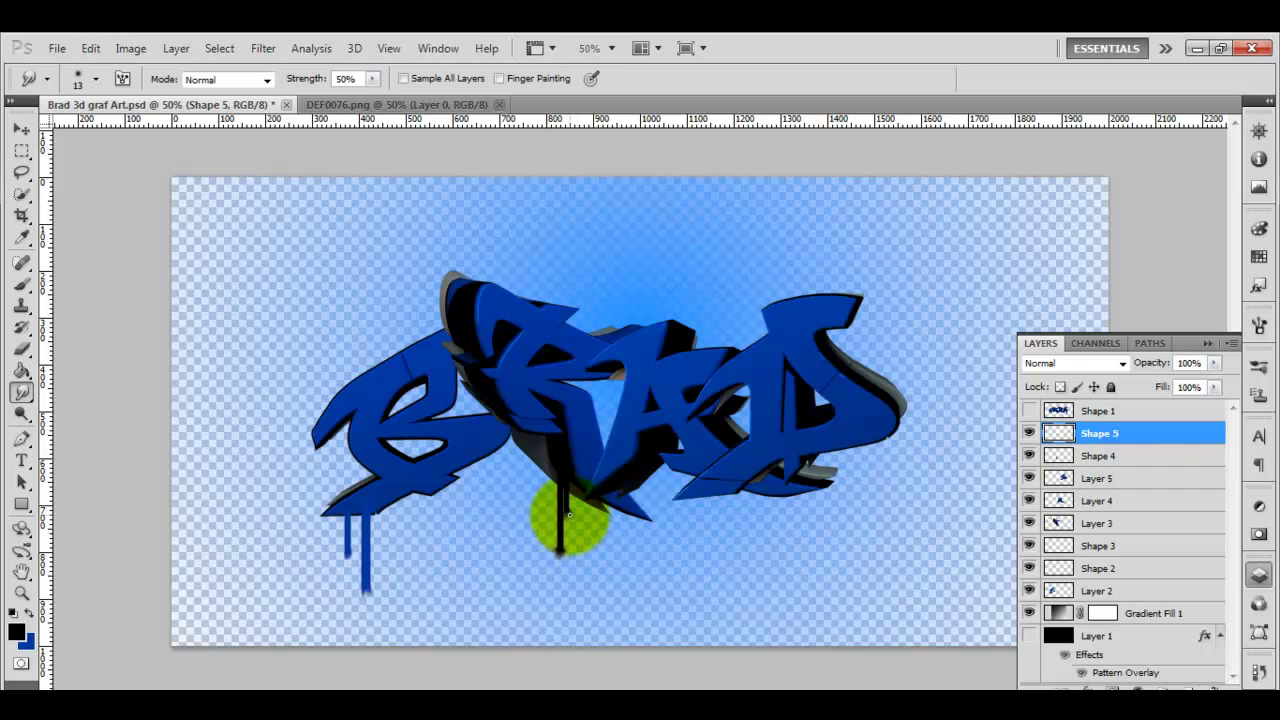
left_click(22, 129)
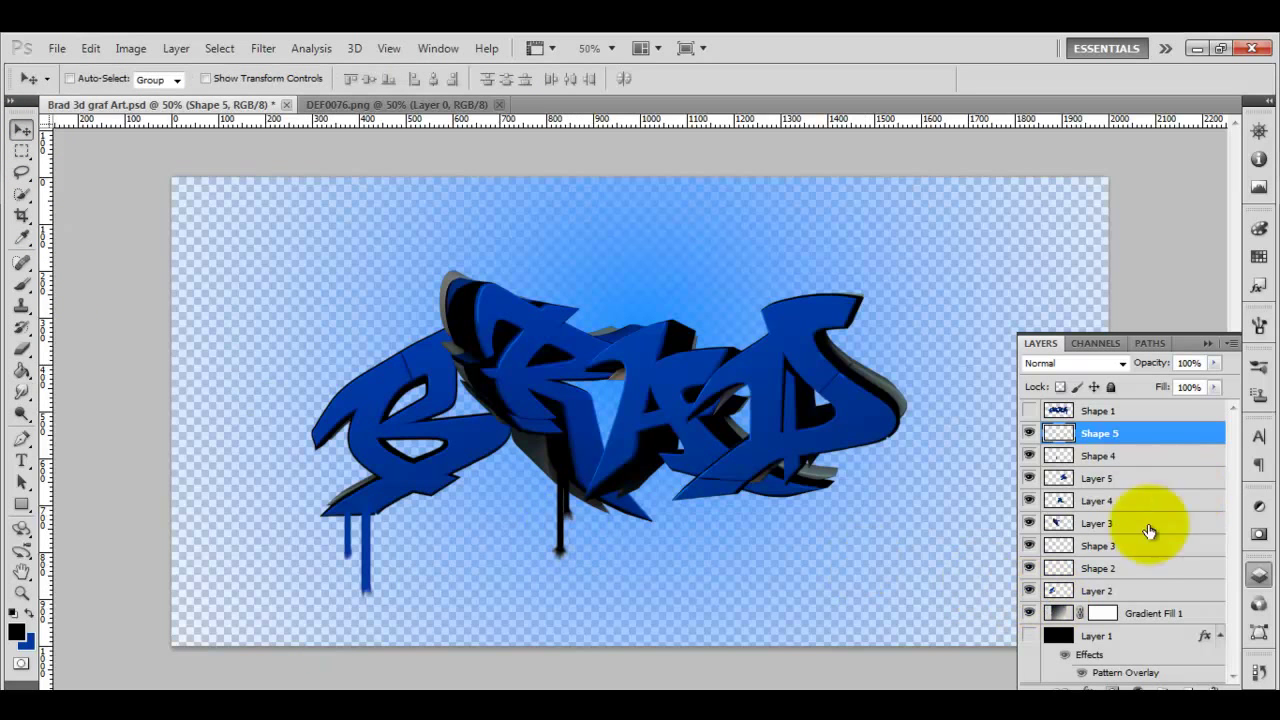
Draw a narrow blue drip and move it under the lower-right edge of the D.
left_click(22, 504)
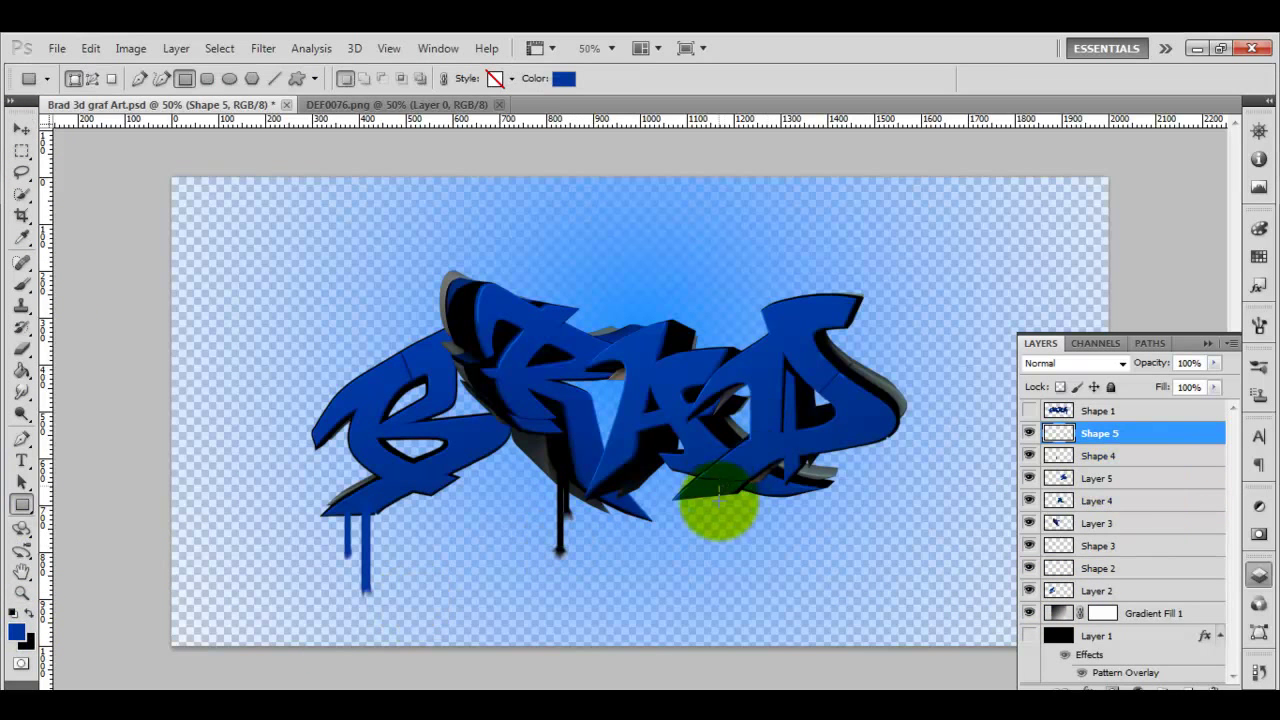
left_click_drag(724, 548, 745, 510)
left_click(22, 129)
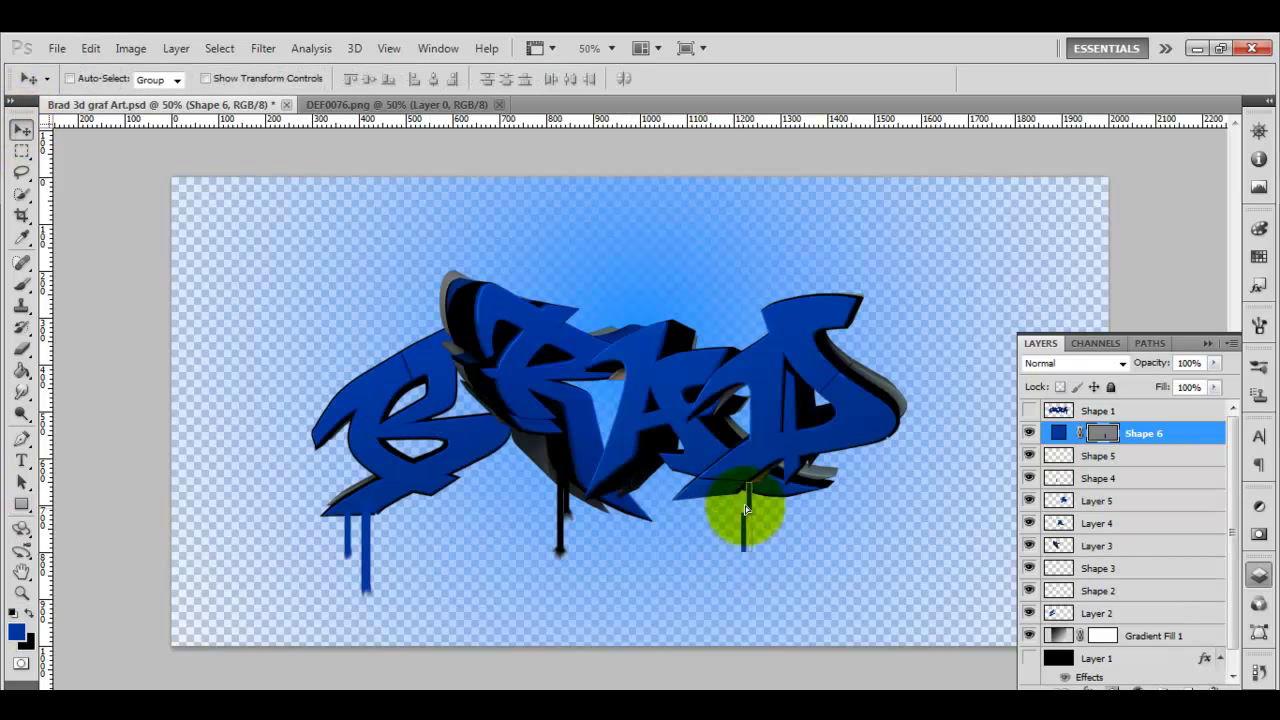
left_click_drag(772, 553, 869, 486)
Duplicate the blue drip under the D, offset the copy up and to the left, and rasterize both layers.
right_click(1131, 449)
left_click(994, 337)
left_click(1160, 455, "shift")
right_click(1160, 455)
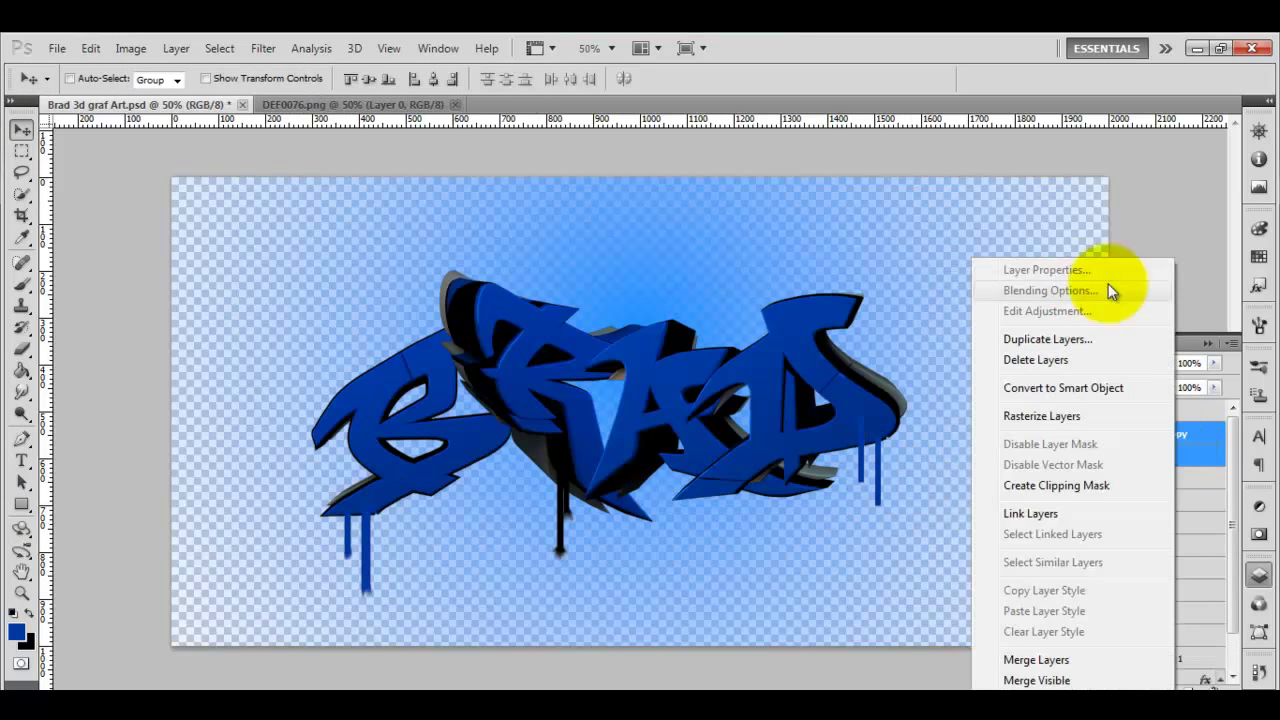
left_click(1064, 417)
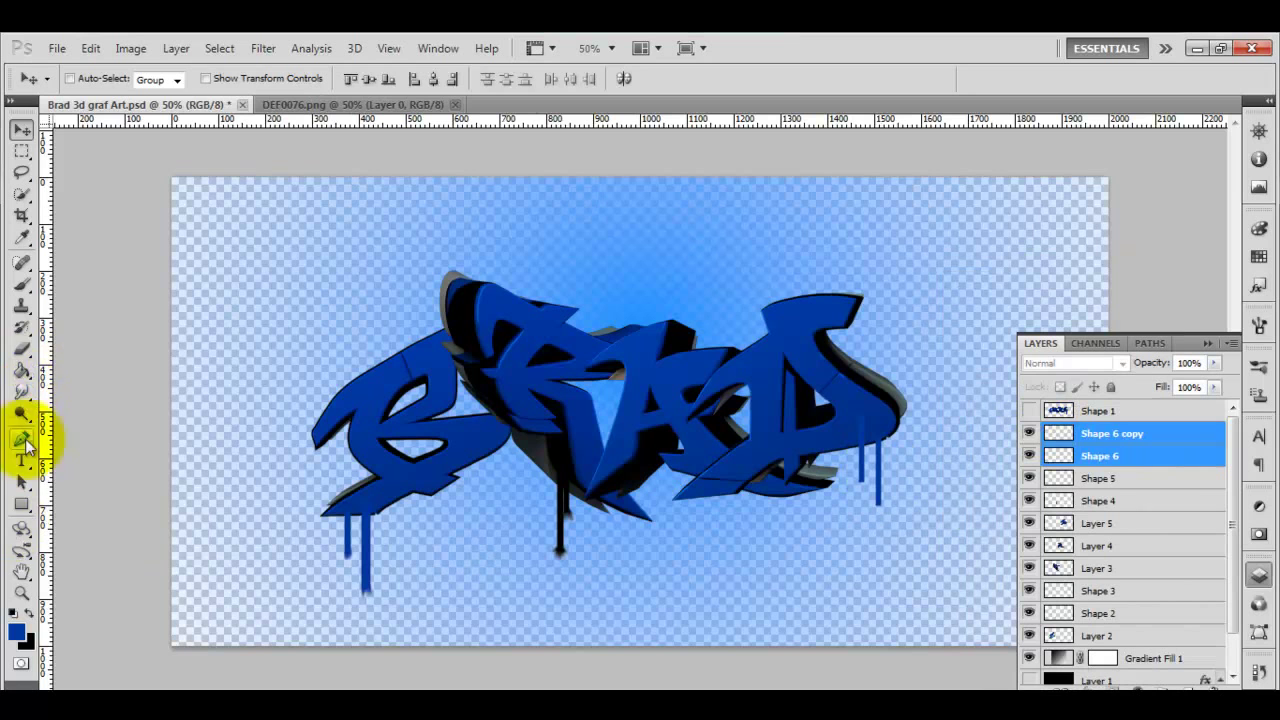
Erase the part of the duplicated drip that overlaps the D and nudge it closer to the original drip.
left_click(22, 348)
left_click(1110, 436)
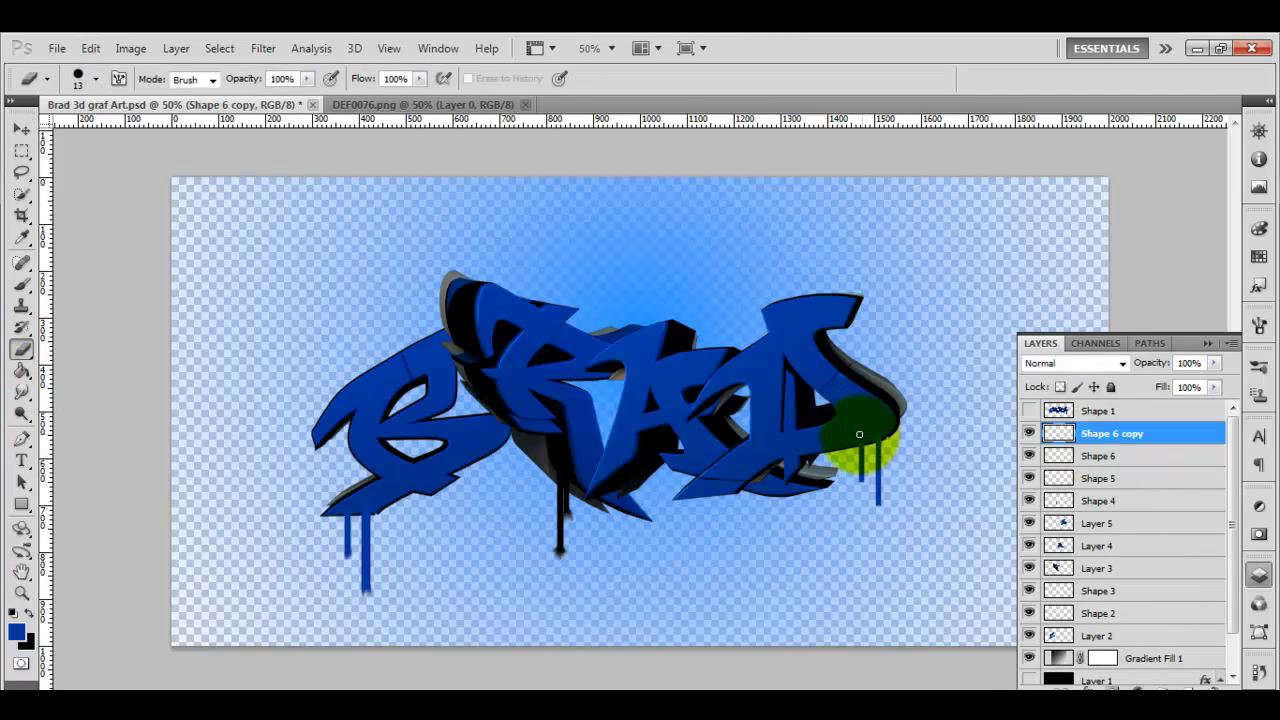
key("v")
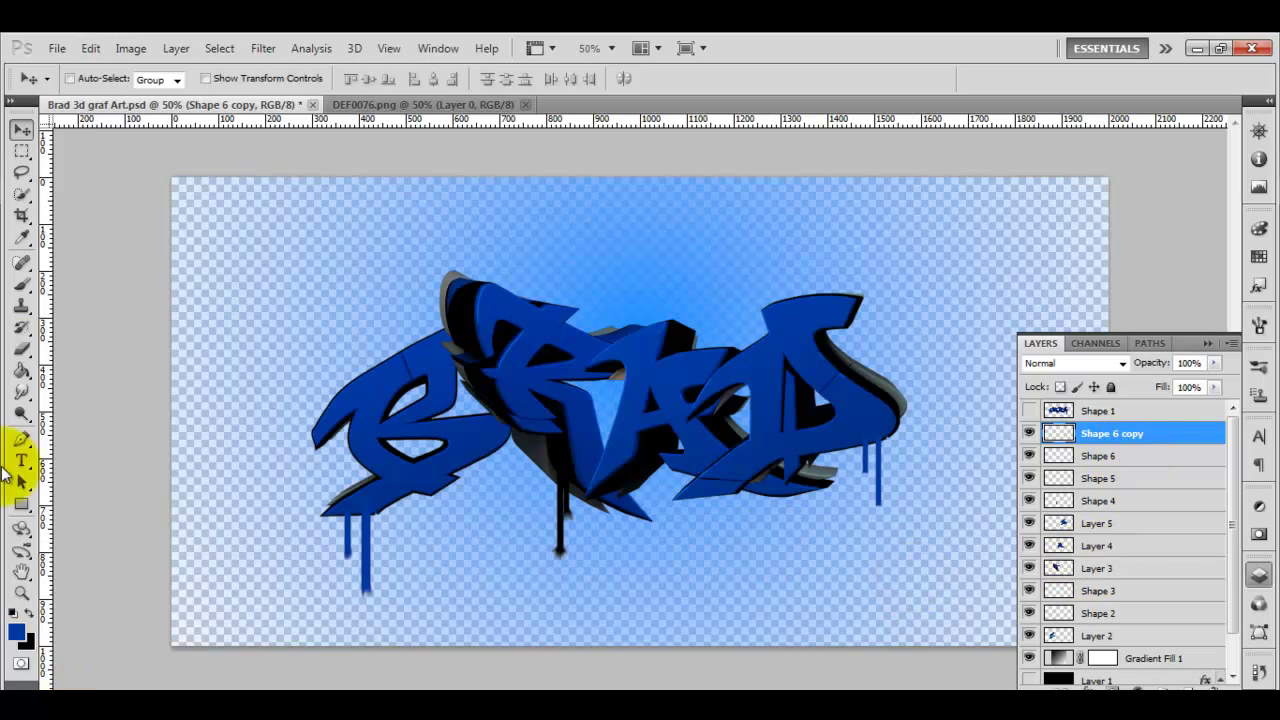
Smudge the lower ends of both blue drips under the D.
left_click(22, 392)
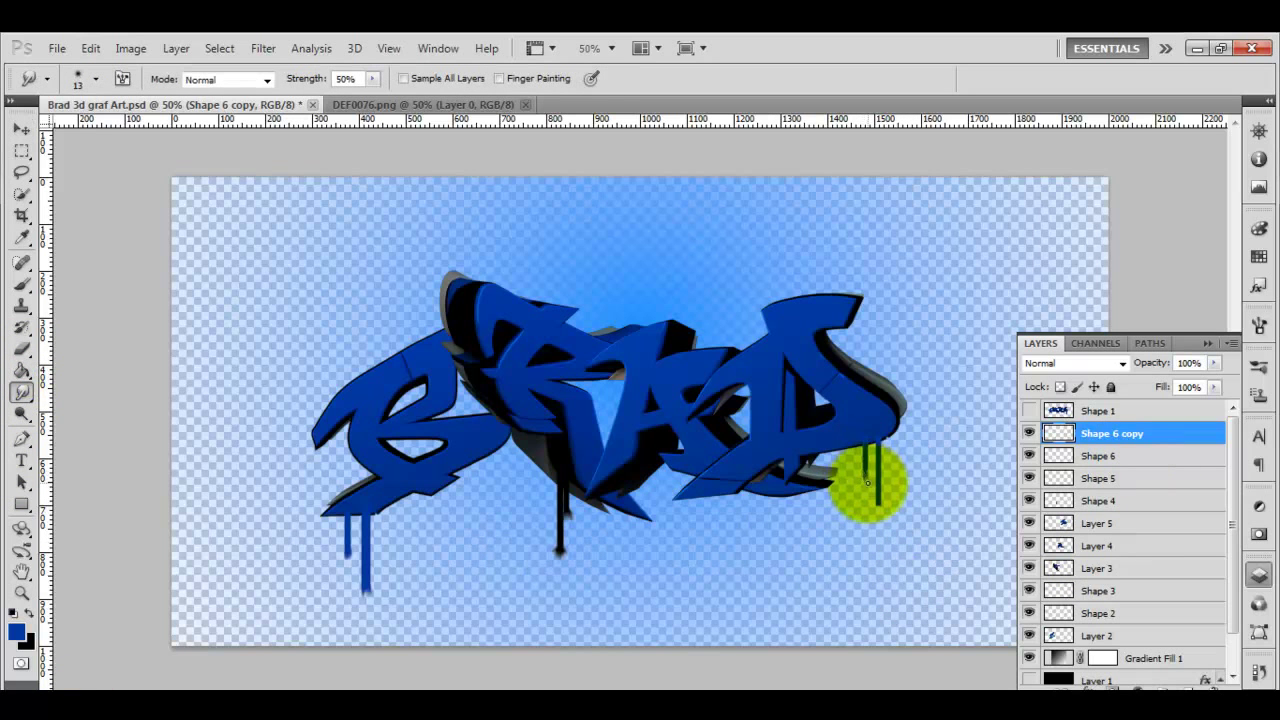
left_click(1093, 458)
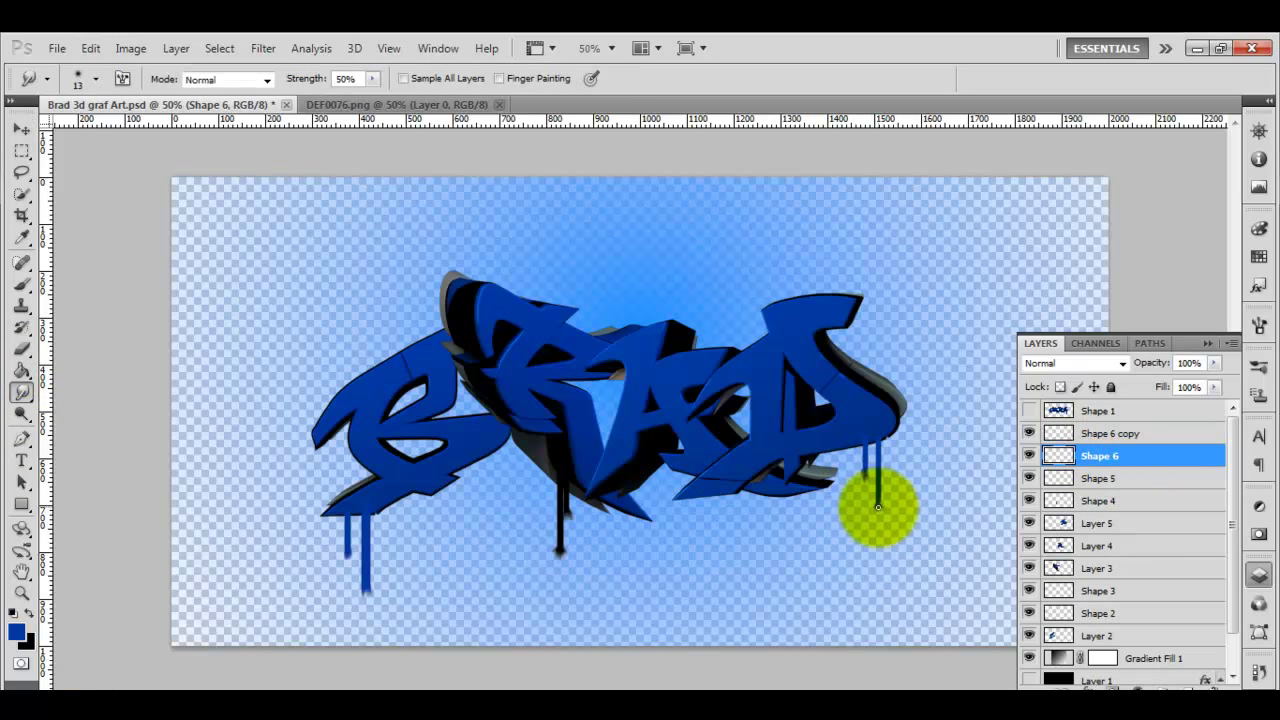
left_click(22, 132)
Sample grey from the D's lower shading as the foreground colour and draw two narrow grey drips beneath it.
left_click(17, 632)
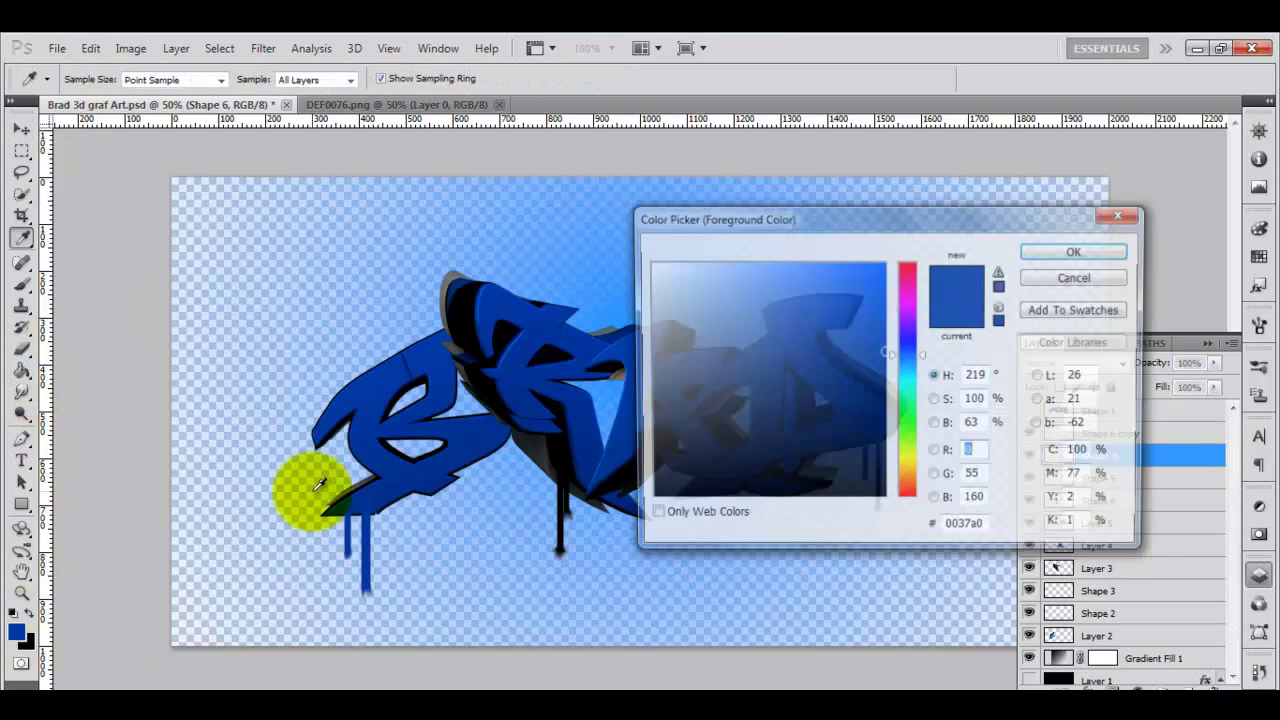
left_click_drag(800, 217, 204, 330)
left_click(815, 472)
left_click(463, 367)
left_click(21, 503)
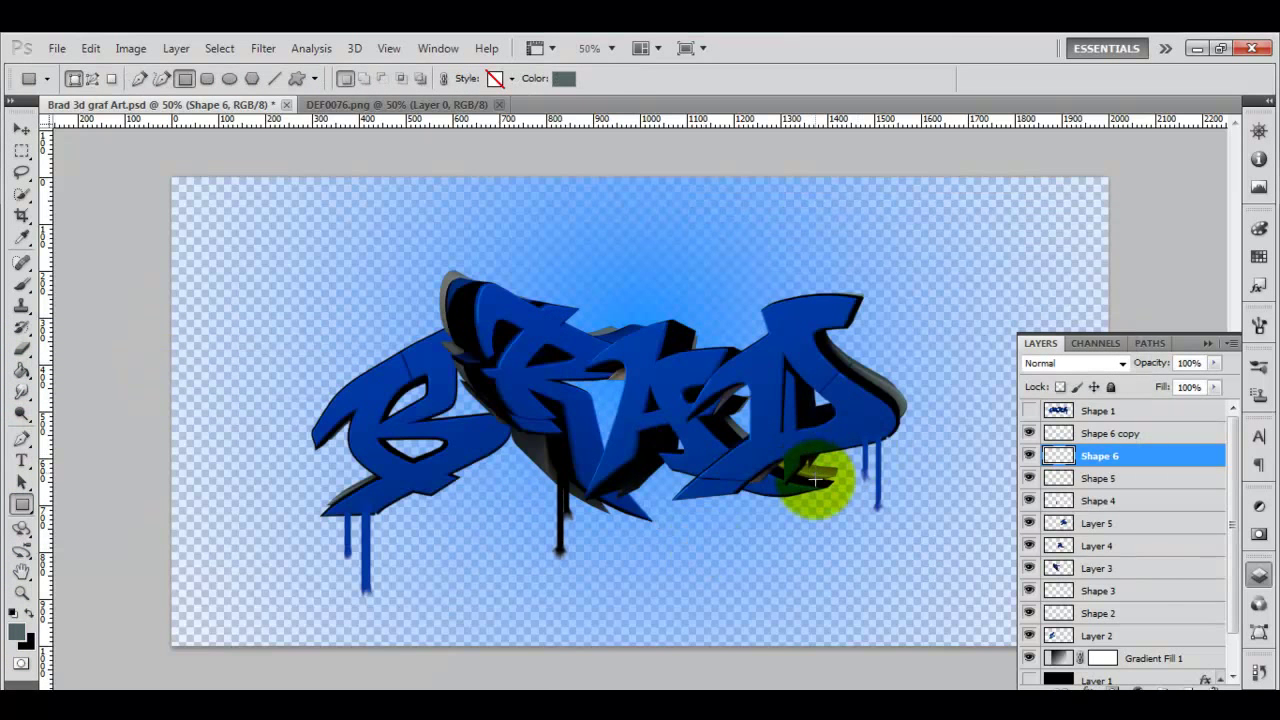
left_click_drag(809, 531, 812, 533)
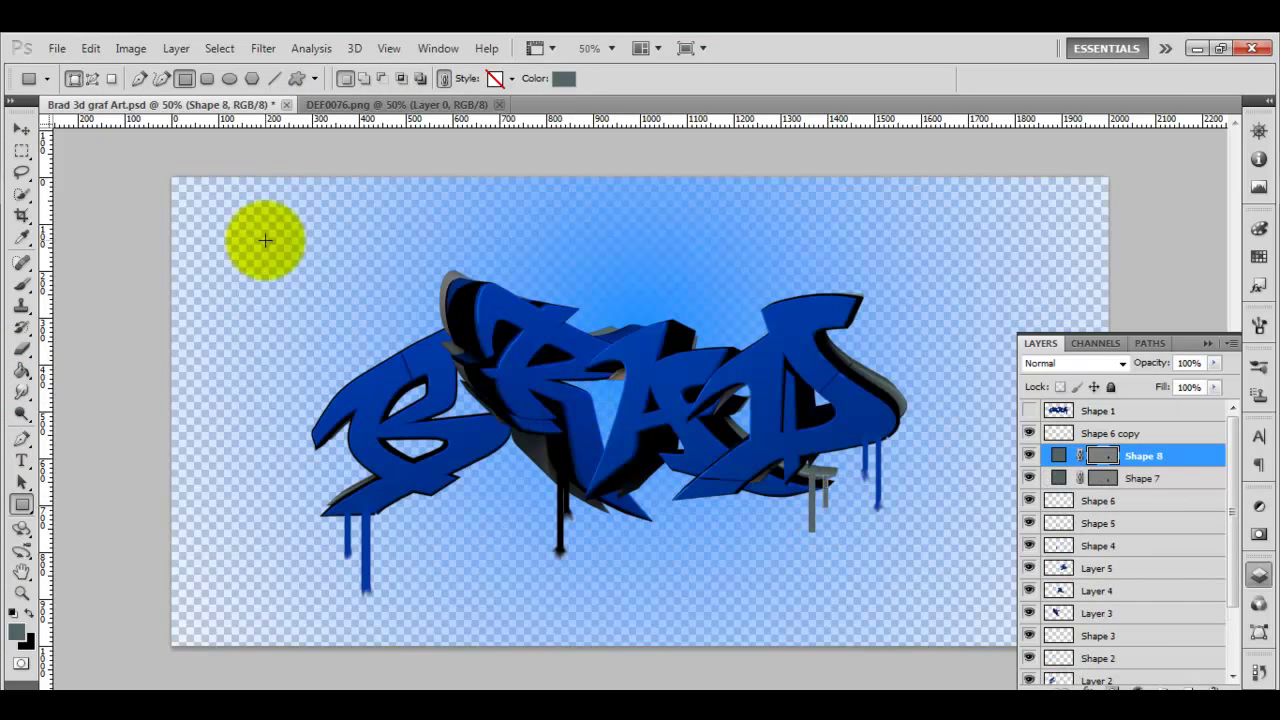
Move both grey drip layers down the stack to sit between Layer 4 and Layer 3.
key("v")
left_click(1140, 479, "shift")
left_click_drag(1140, 479, 1123, 609)
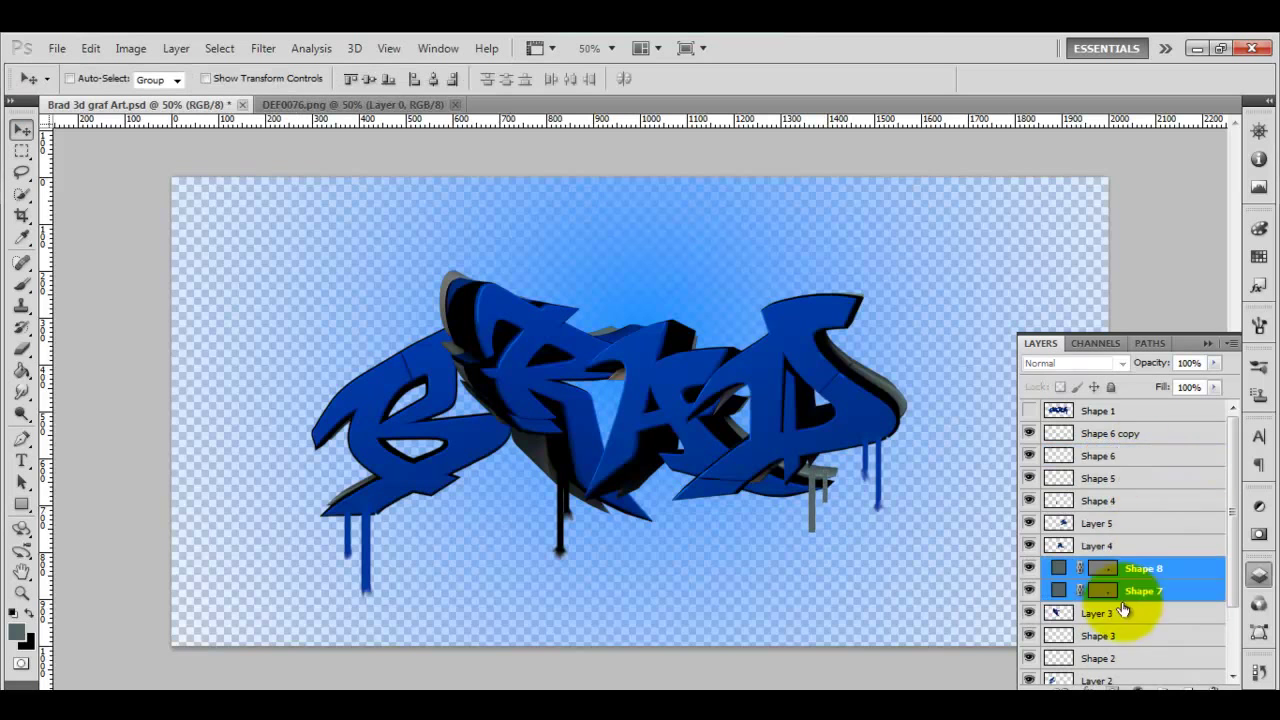
Rasterize both grey drip layers and smudge the lower end of each grey drip.
key("r")
right_click(1060, 596)
left_click(1151, 280)
left_click(1123, 591)
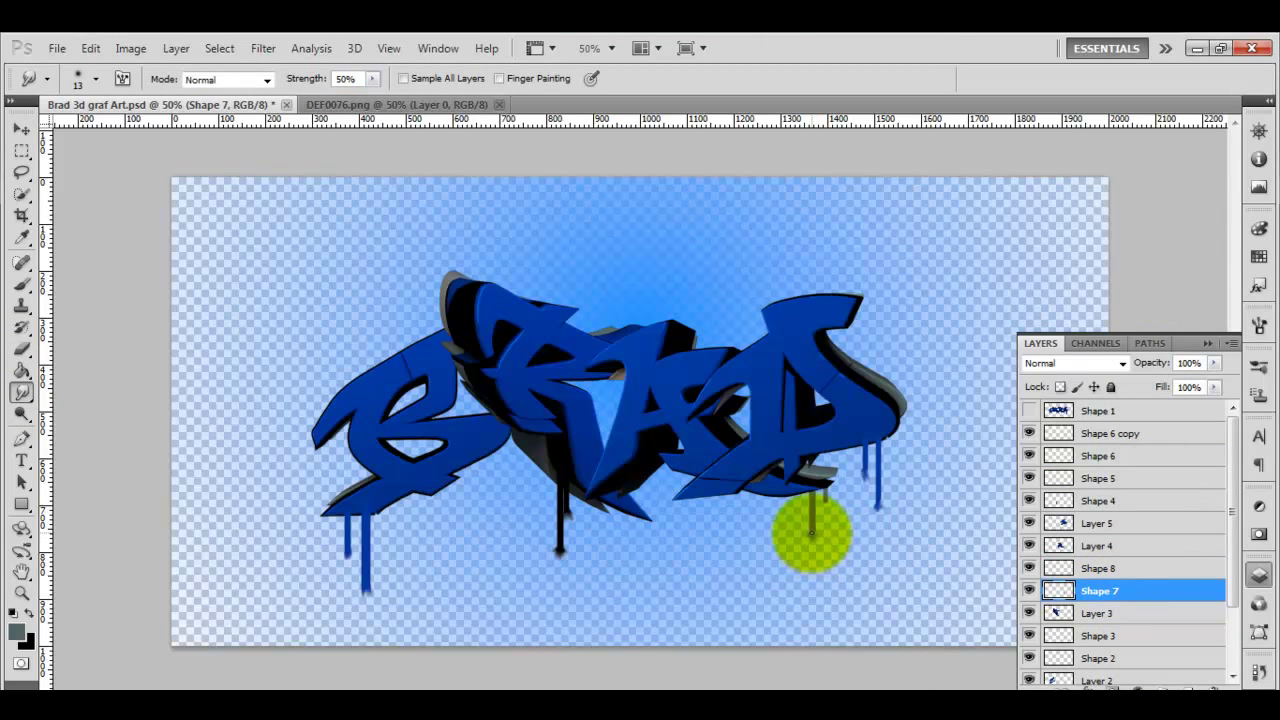
left_click(1120, 568)
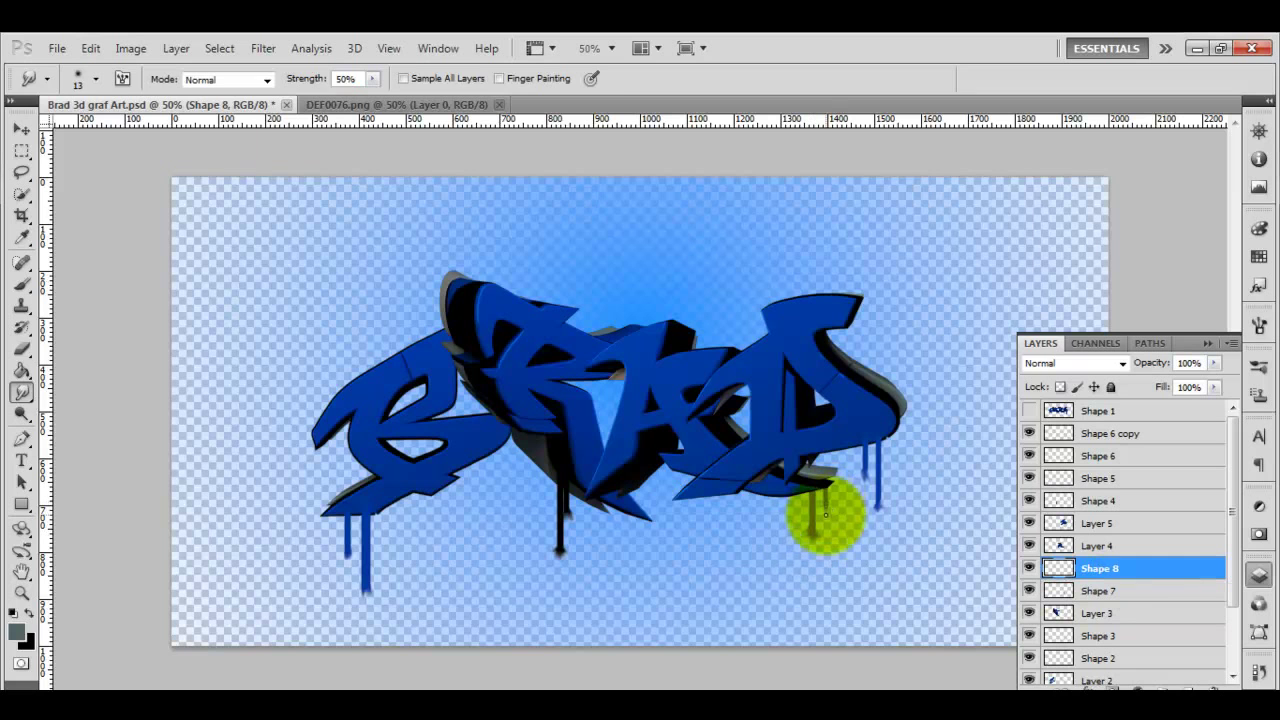
Merge all the drip layers into a single layer and clear the active selection.
key("v")
left_click(1120, 591, "shift")
left_click(1029, 639)
left_click(1112, 638, "ctrl")
left_click(1114, 658, "ctrl")
mouse_move(1233, 594)
left_mouse_down()
mouse_move(1238, 644)
mouse_move(1232, 580)
left_mouse_up()
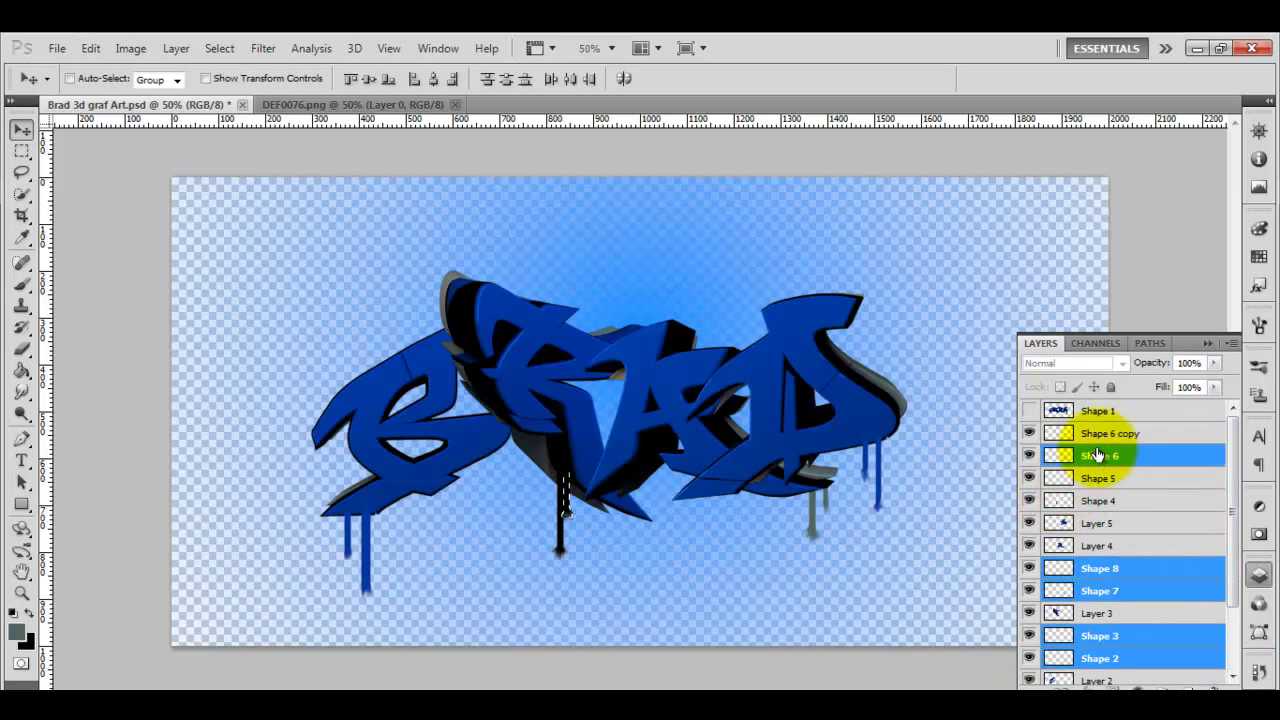
left_click(1098, 500, "ctrl")
right_click(1098, 500)
left_click(1130, 520)
left_click(1030, 434)
left_click(219, 48)
left_click(240, 88)
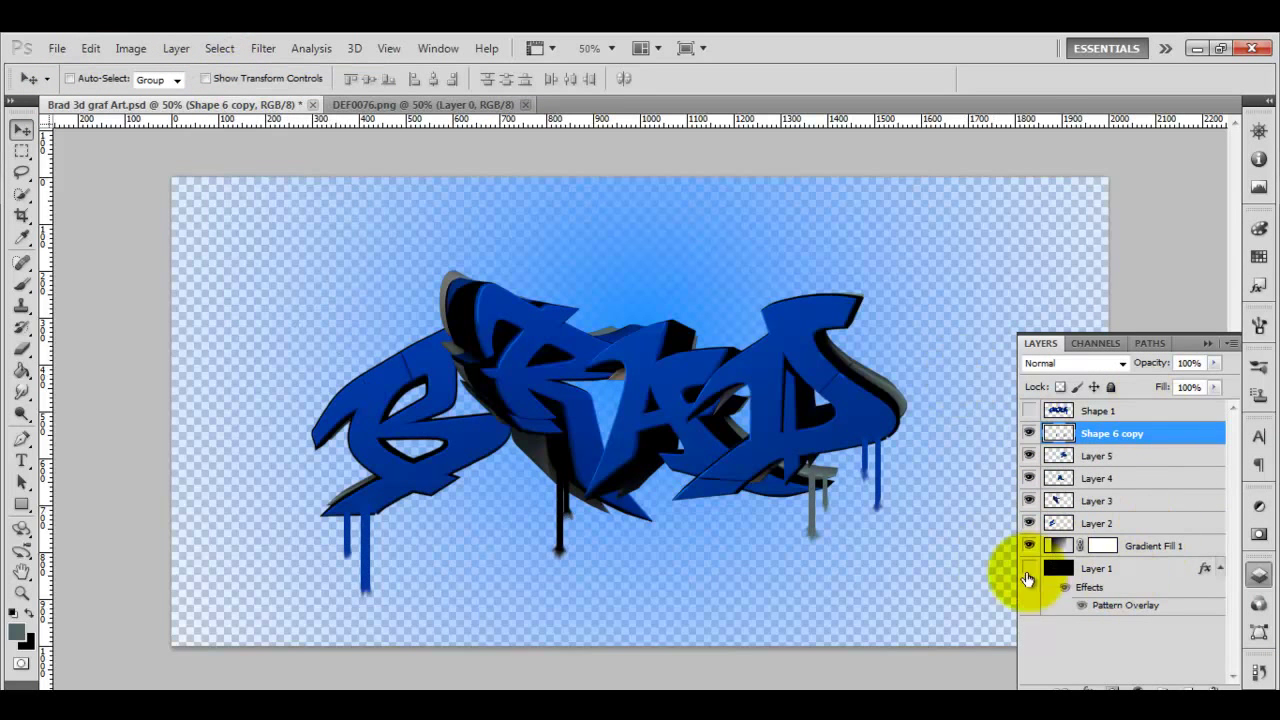
Show the Layer 1 background and inspect its Pattern Overlay effect and pattern choices.
left_click(1029, 570)
left_click(1060, 568)
left_click(1083, 606)
left_click(1083, 606)
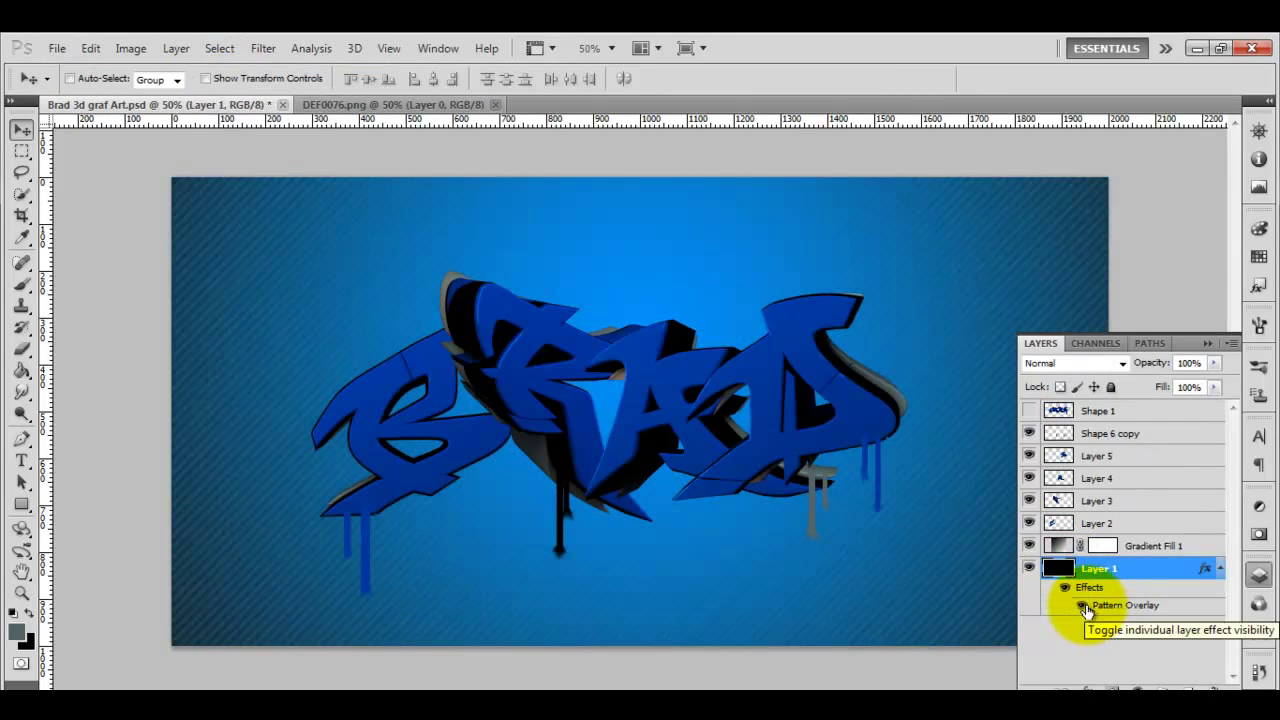
double_click(1120, 607)
left_click(1104, 257)
left_click(1270, 216)
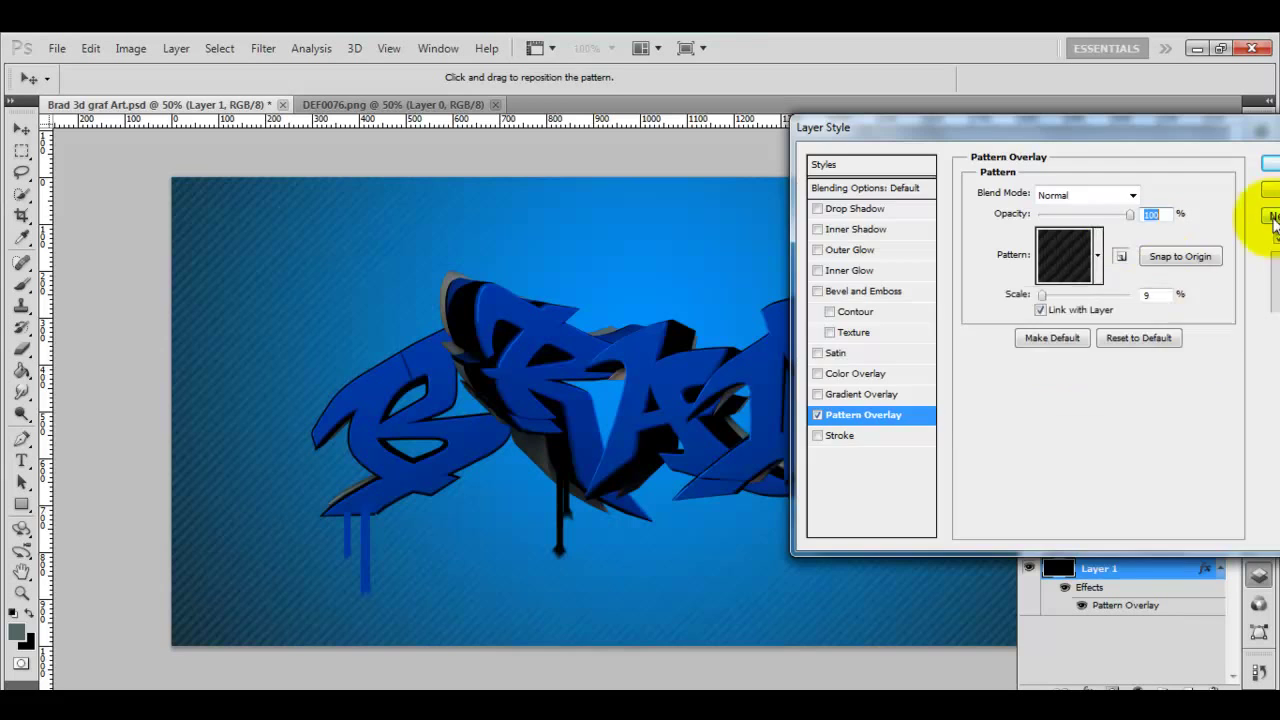
left_click(1270, 212)
Close the DEF0076.png document.
left_click(484, 104)
left_click(496, 105)
right_click(423, 104)
left_click(492, 203)
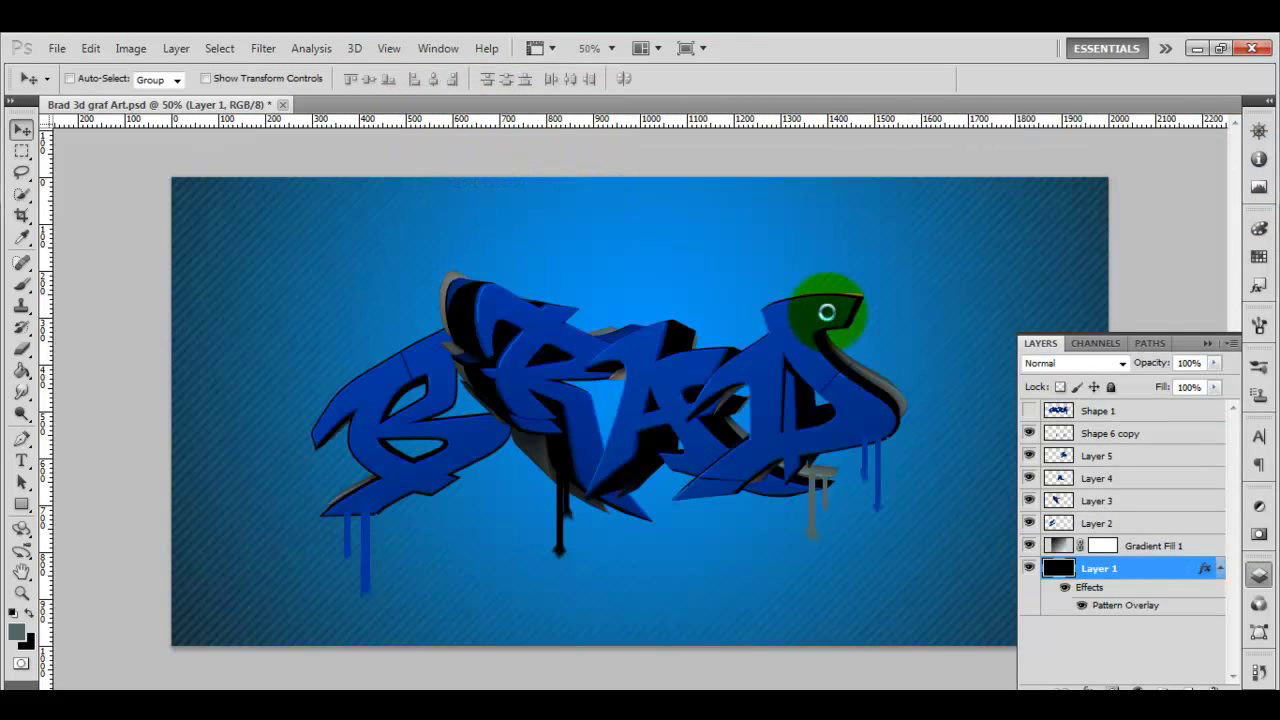
Create a new 50 × 50 pixel RGB document at 72 pixels/inch.
key("ctrl+n")
double_click(377, 343)
type("50")
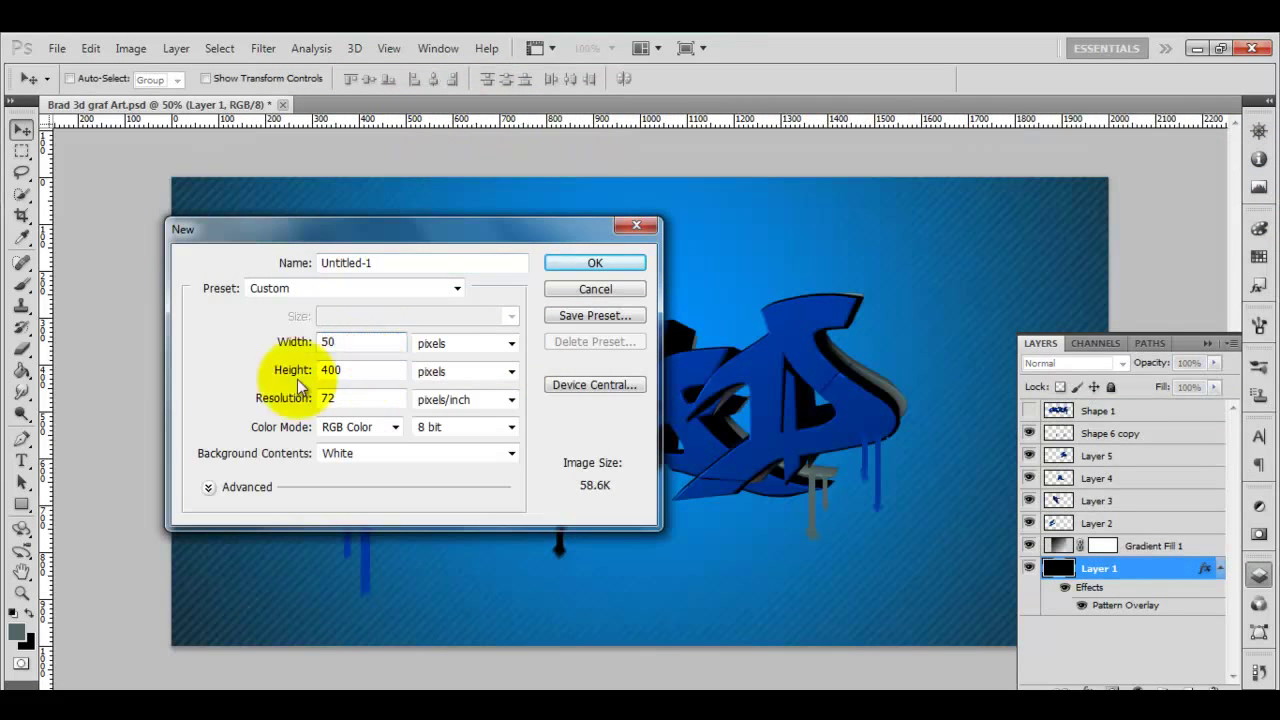
left_click(606, 263)
left_click(21, 592)
right_click(653, 417)
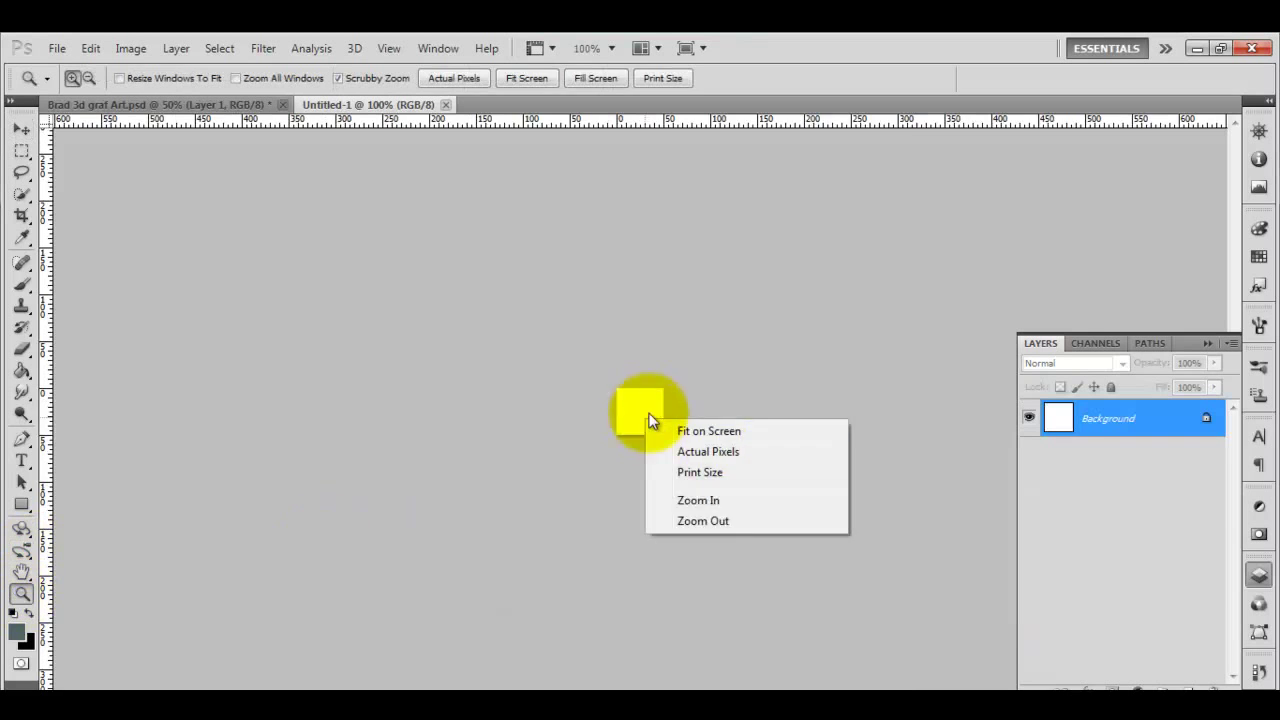
left_click(703, 431)
Convert the white Background into a regular layer and hide it.
double_click(1170, 420)
key("Return")
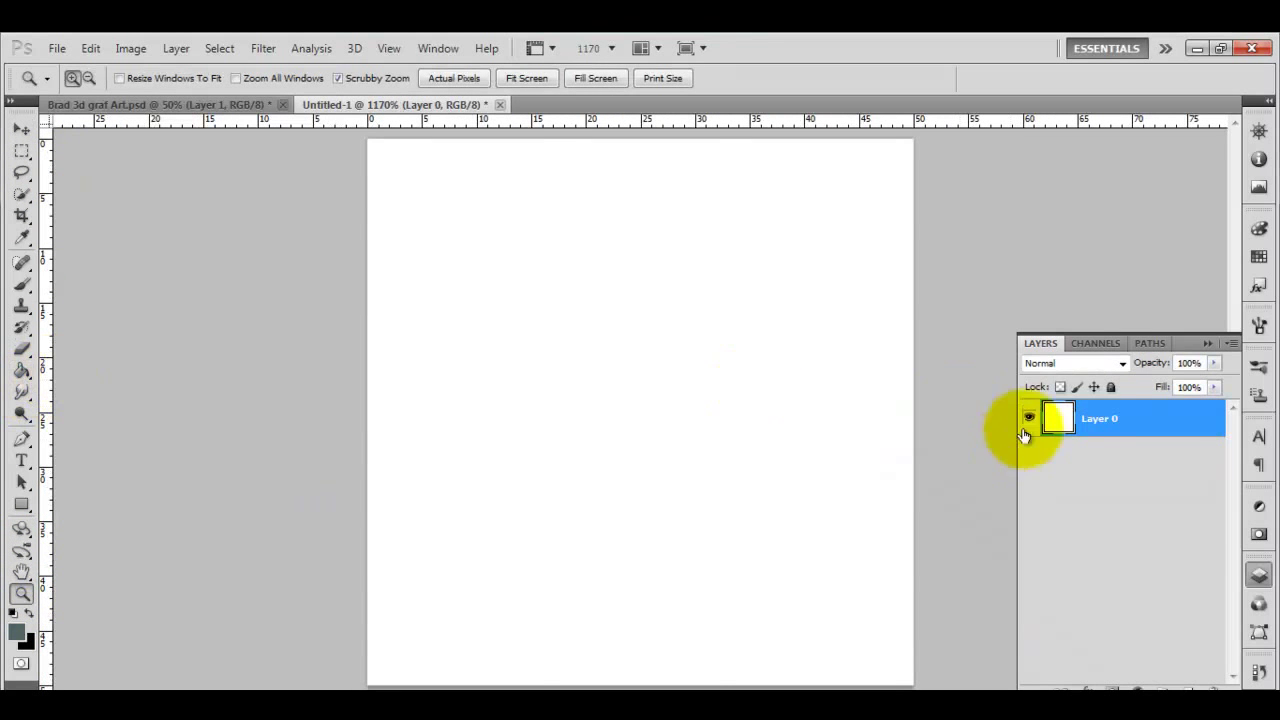
left_click(1029, 418)
Open st0152.png from the Bifurk folder of the 3D lettering collection.
left_click(57, 48)
left_click(60, 86)
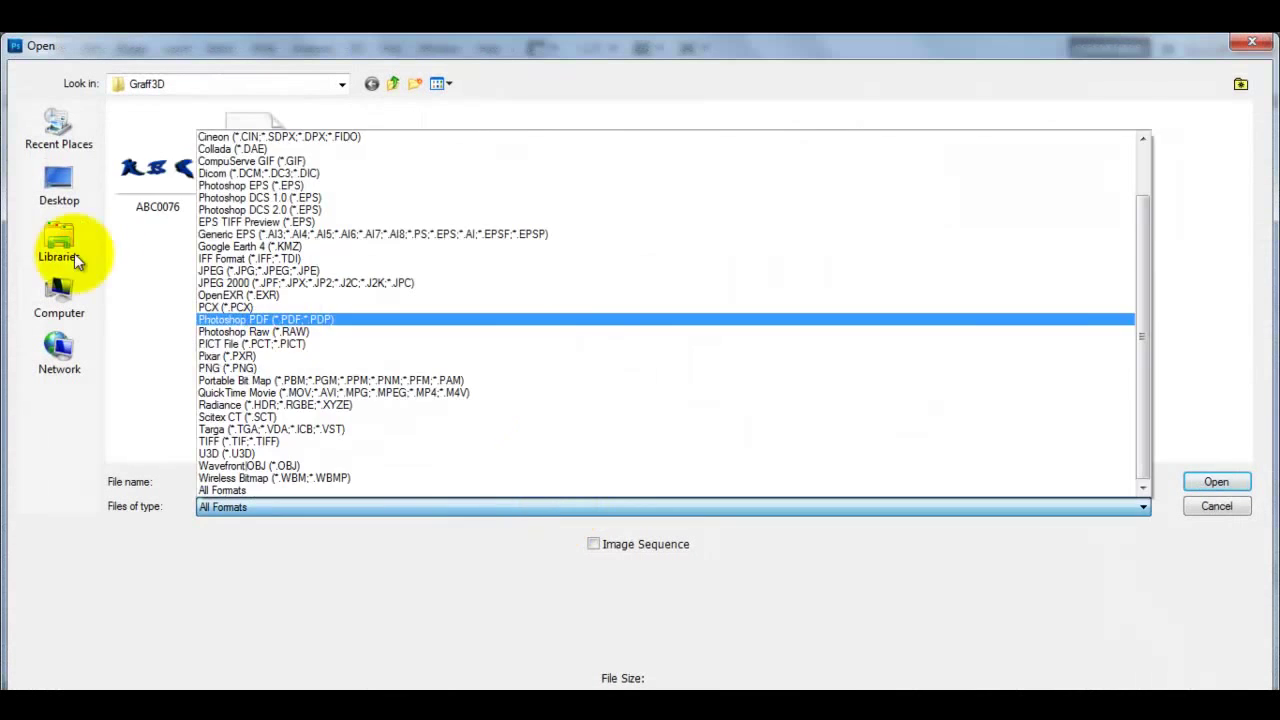
left_click(55, 245)
double_click(530, 133)
double_click(163, 149)
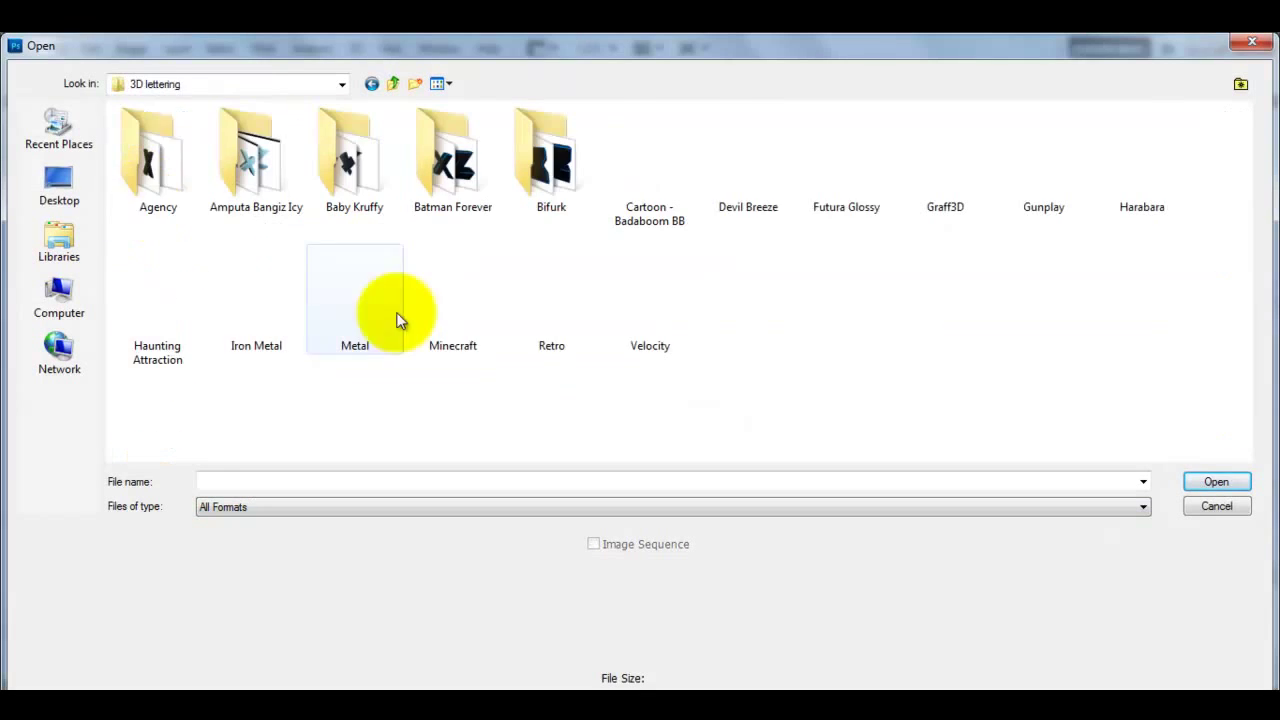
double_click(548, 182)
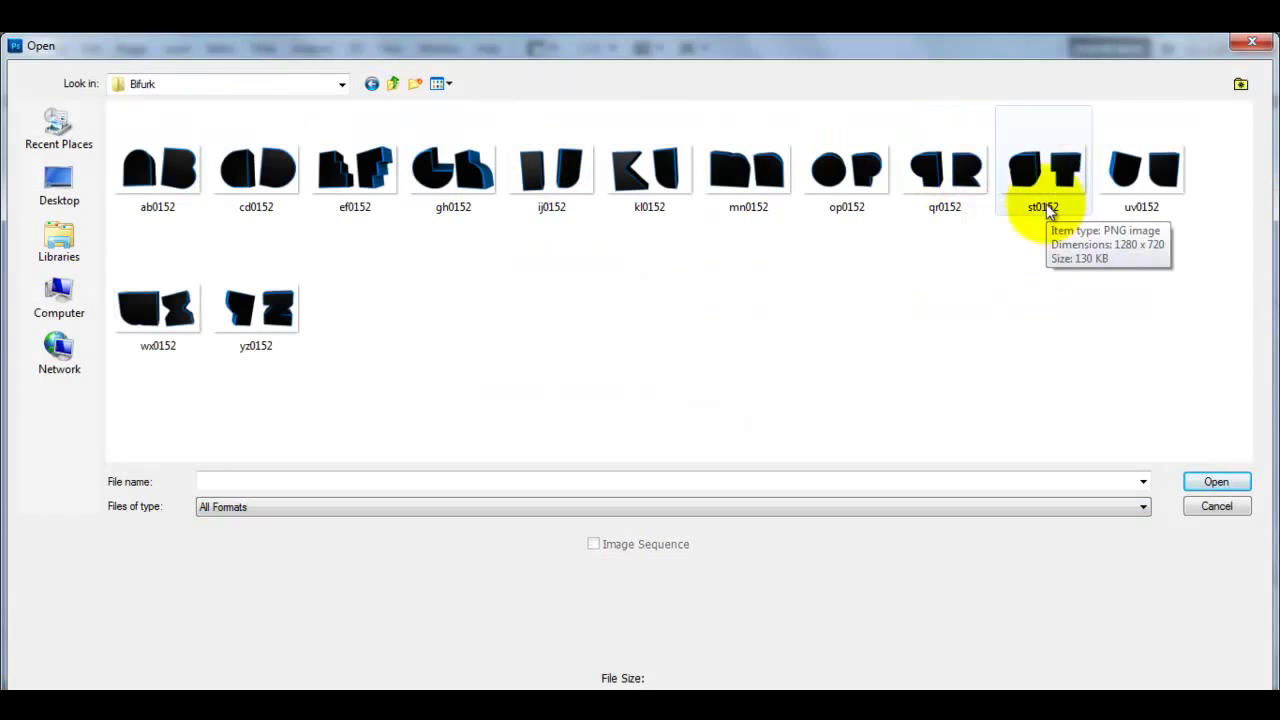
double_click(1043, 195)
Copy the letter T from st0152.png into the graffiti artwork and the 50 × 50 pixel document.
left_click(22, 130)
left_click_drag(759, 332, 552, 341)
left_click_drag(608, 309, 506, 358)
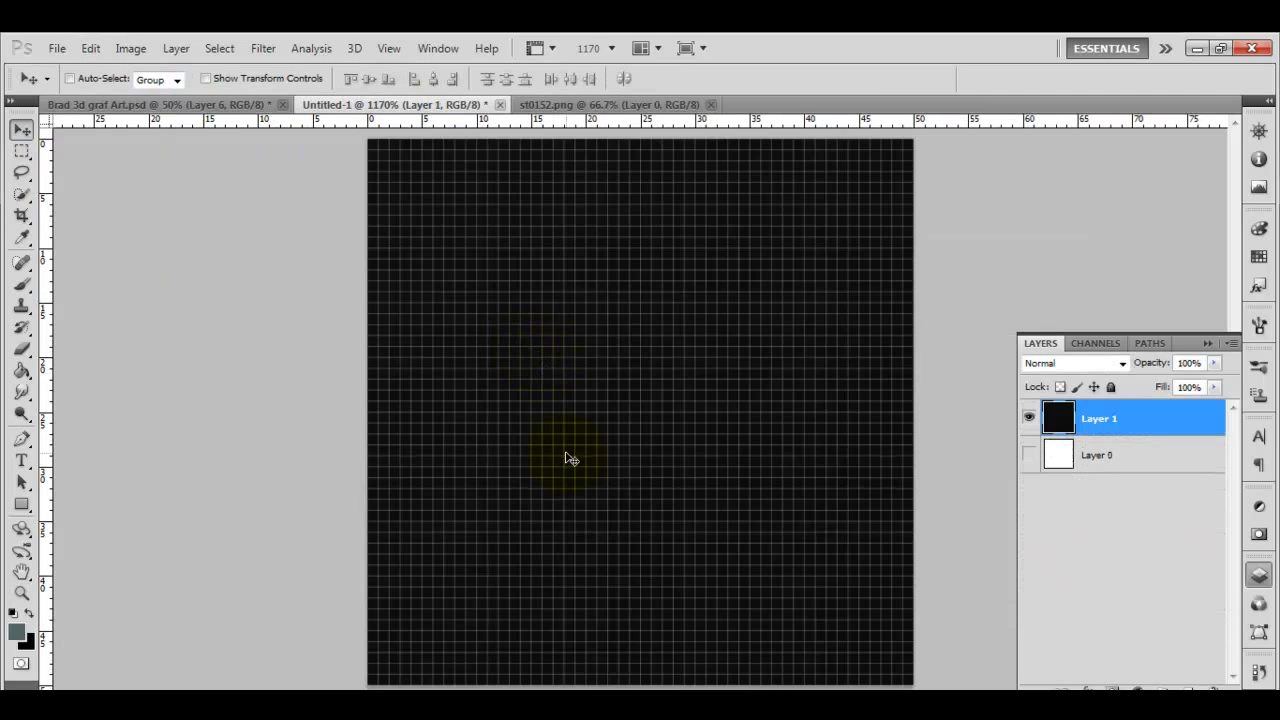
Shrink the letter T in st0152.png and copy the smaller version into the 50 × 50 pixel document.
key("ctrl+t")
key("ctrl+0")
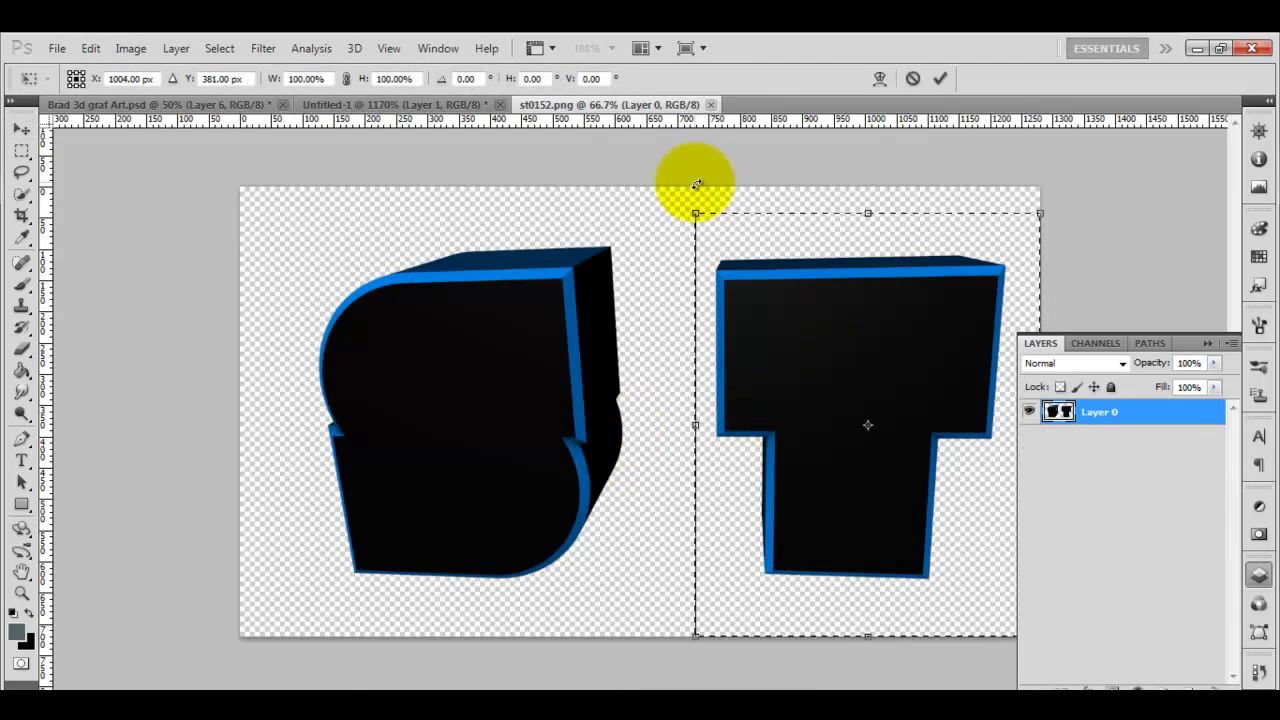
left_click_drag(694, 186, 502, 504)
key("Return")
left_click(22, 131)
Hide the oversized T layer and scale the new T to fit the upper-left area of the small document.
left_click(1028, 457)
key("ctrl+t")
left_click_drag(423, 451, 369, 680)
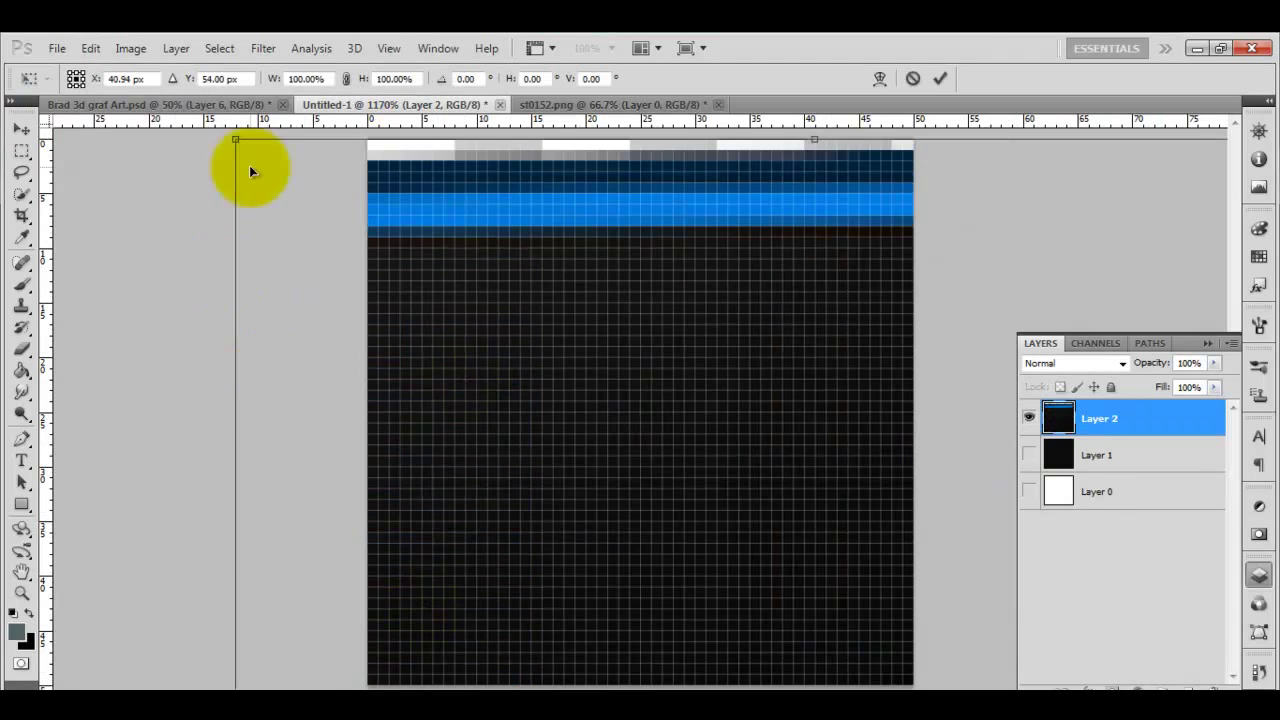
left_click_drag(236, 139, 651, 497)
left_click_drag(746, 554, 344, 246)
left_click_drag(250, 187, 486, 245)
left_click(21, 133)
left_click(543, 306)
Close st0152.png and open cd0152.png.
left_click(718, 105)
left_click(599, 305)
left_click(57, 48)
left_click(78, 87)
left_click(256, 168)
key("Return")
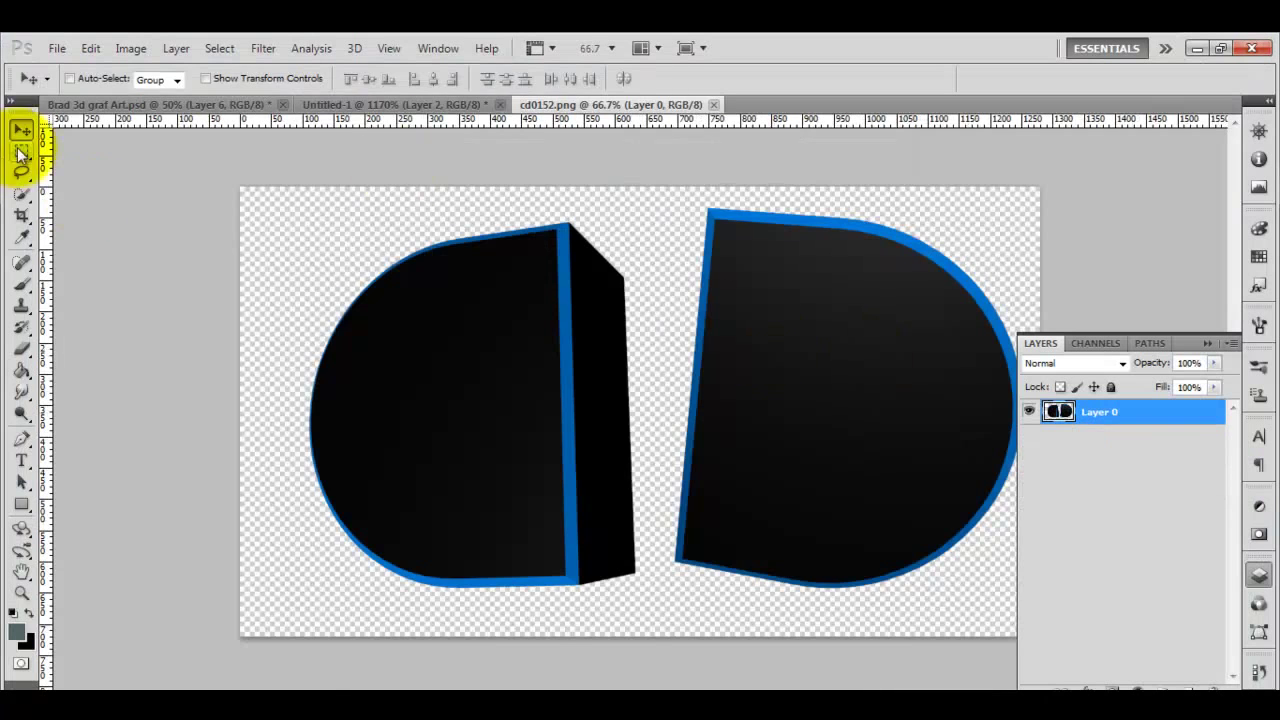
Select the letter C in cd0152.png and copy it into the 50 × 50 pixel document.
left_click(22, 151)
left_click_drag(287, 195, 662, 660)
left_click(21, 130)
left_click_drag(453, 382, 718, 447)
Delete the oversized letter layers from the 50 × 50 pixel document, keeping the small T and white layer.
left_click(1030, 420)
left_click(1128, 491, "ctrl")
right_click(1129, 432)
left_click(988, 360)
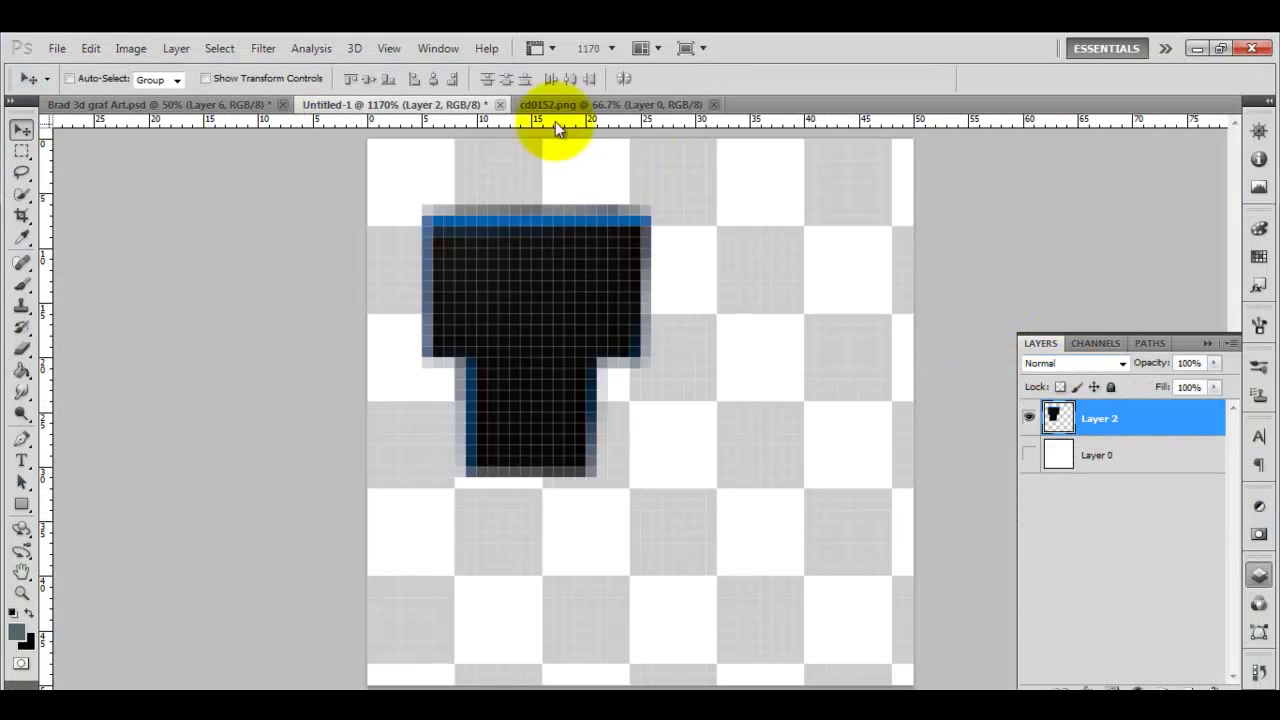
Shrink the letter C in cd0152.png to about 11% and copy it into the 50 × 50 pixel document.
left_click(590, 105)
key("ctrl+t")
left_click_drag(660, 196, 350, 574)
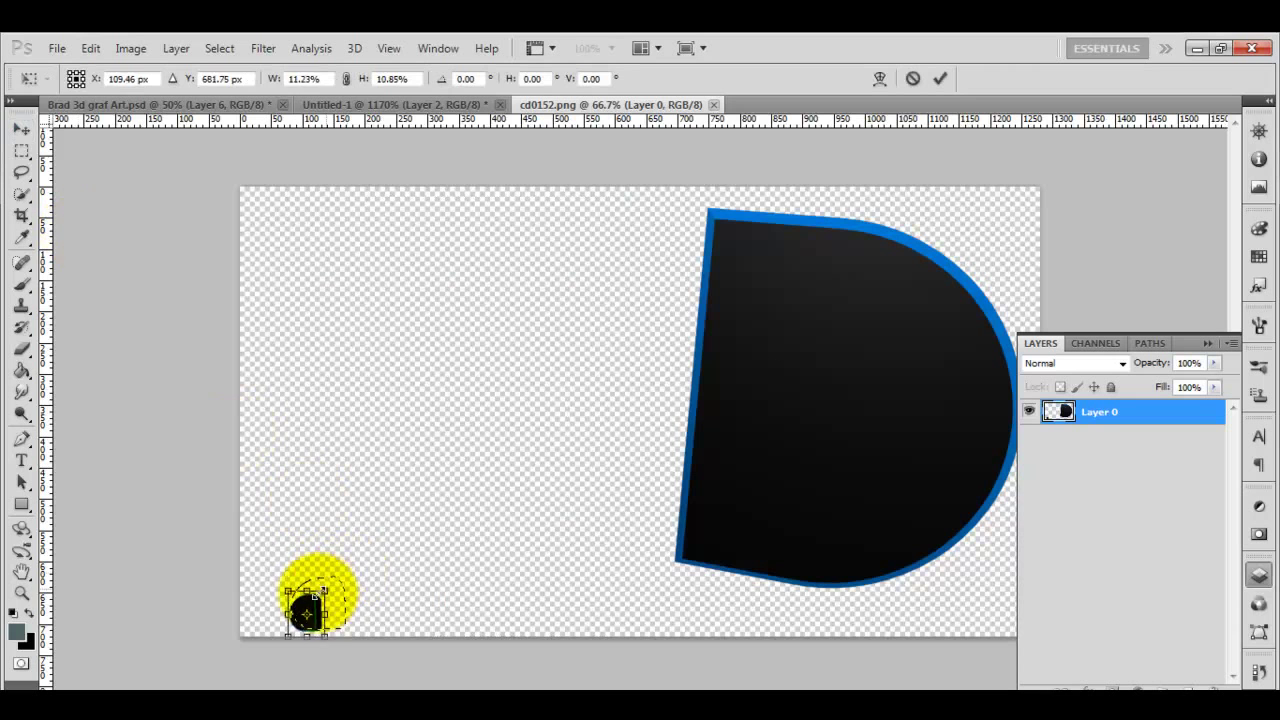
key("Return")
left_click_drag(408, 137, 769, 514)
Scale the C down to roughly the T's size and position it to the lower right of the T.
key("ctrl+t")
left_click_drag(914, 204, 700, 539)
left_click_drag(611, 623, 782, 456)
left_click_drag(537, 373, 611, 365)
left_click_drag(714, 452, 703, 427)
left_click(21, 130)
key("Return")
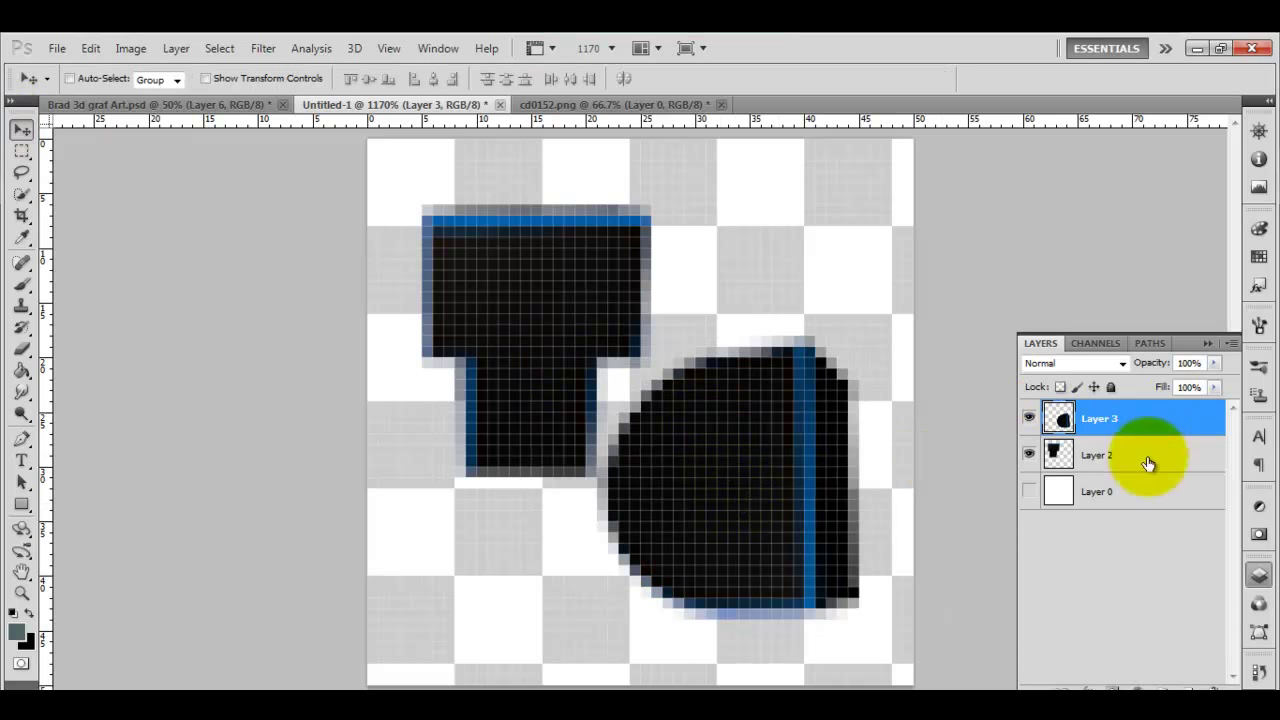
Delete the hidden white Layer 0.
right_click(1149, 491)
left_click(1143, 500)
right_click(1143, 500)
left_click(1138, 134)
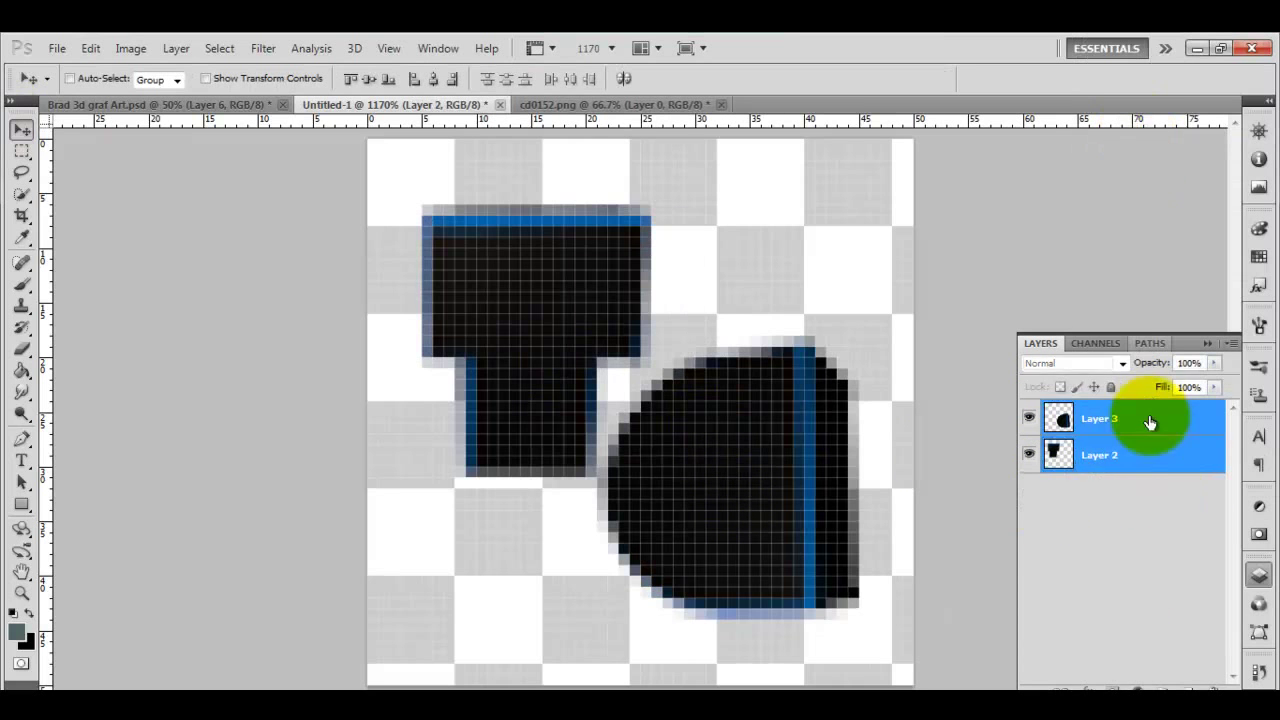
Duplicate the T and C layers and merge the originals and copies into one layer.
right_click(1149, 422)
left_click(1022, 341)
left_click(797, 245)
left_click(1156, 527)
left_click(1154, 491, "shift")
left_click(1154, 421, "shift")
right_click(1154, 421)
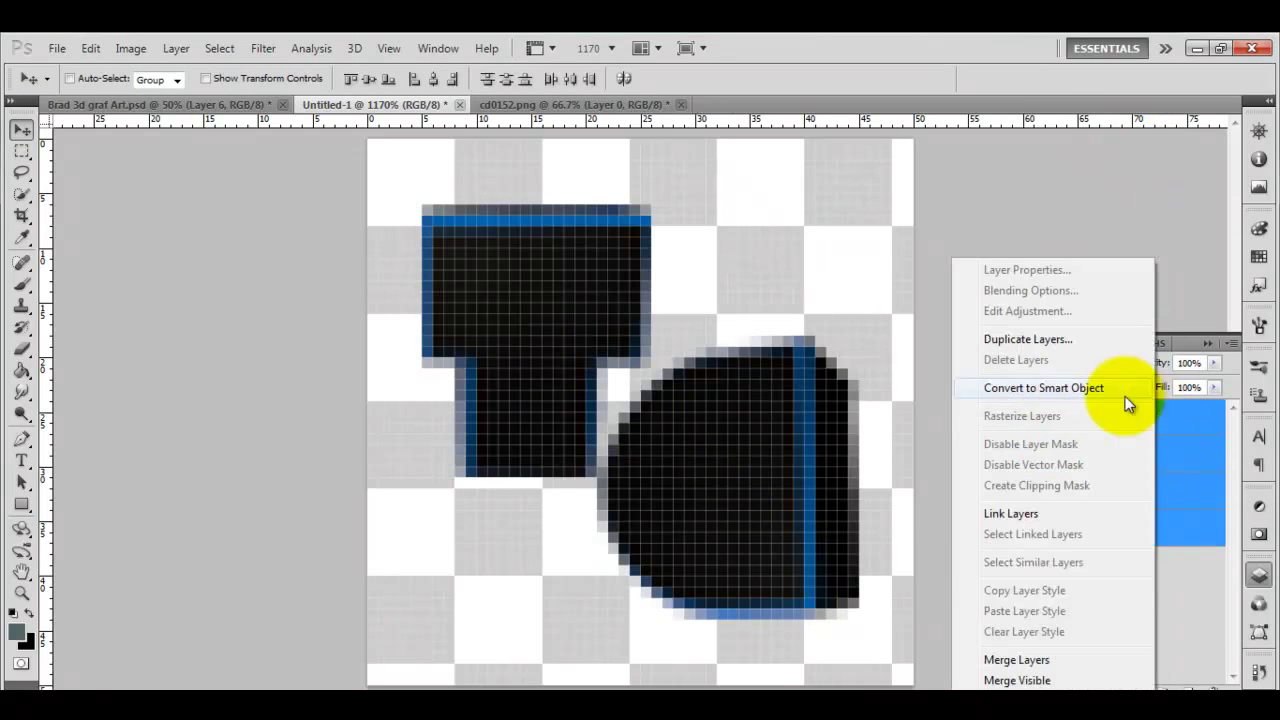
left_click(1016, 660)
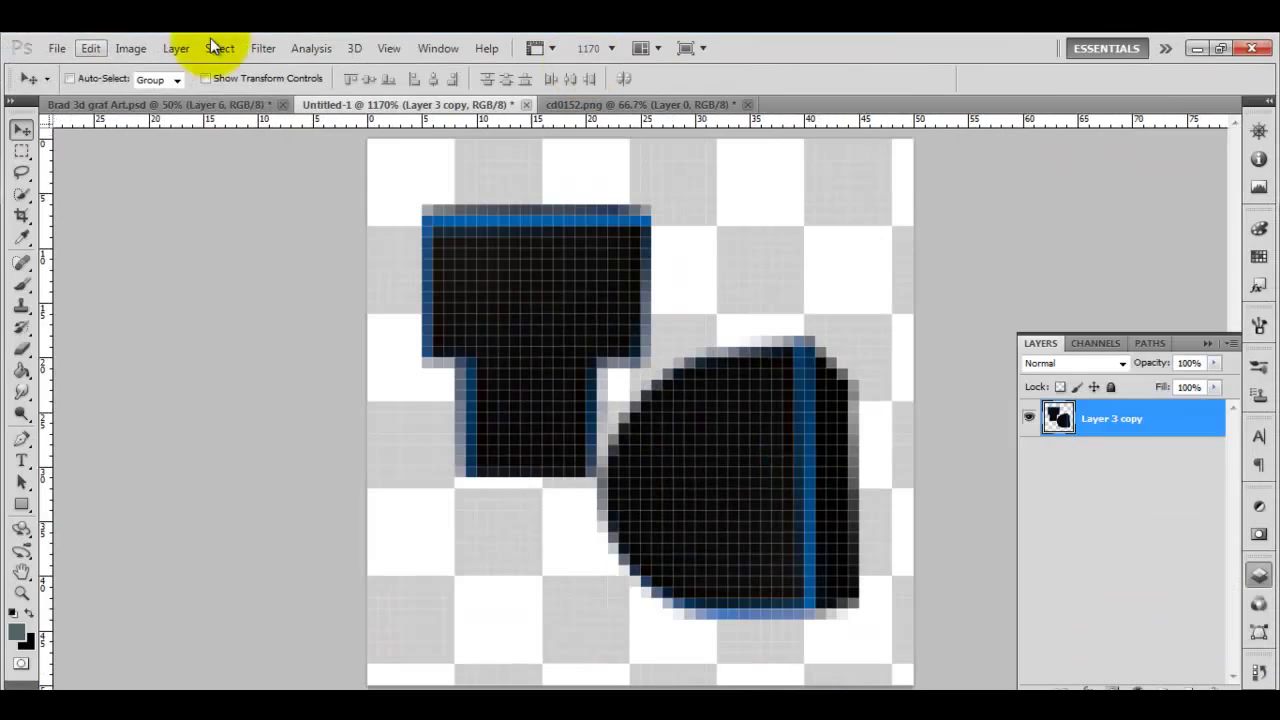
left_click(57, 48)
left_click(72, 87)
left_click(1246, 52)
Define the merged T and C artwork as a pattern named TheDesign.
left_click(57, 48)
mouse_move(92, 48)
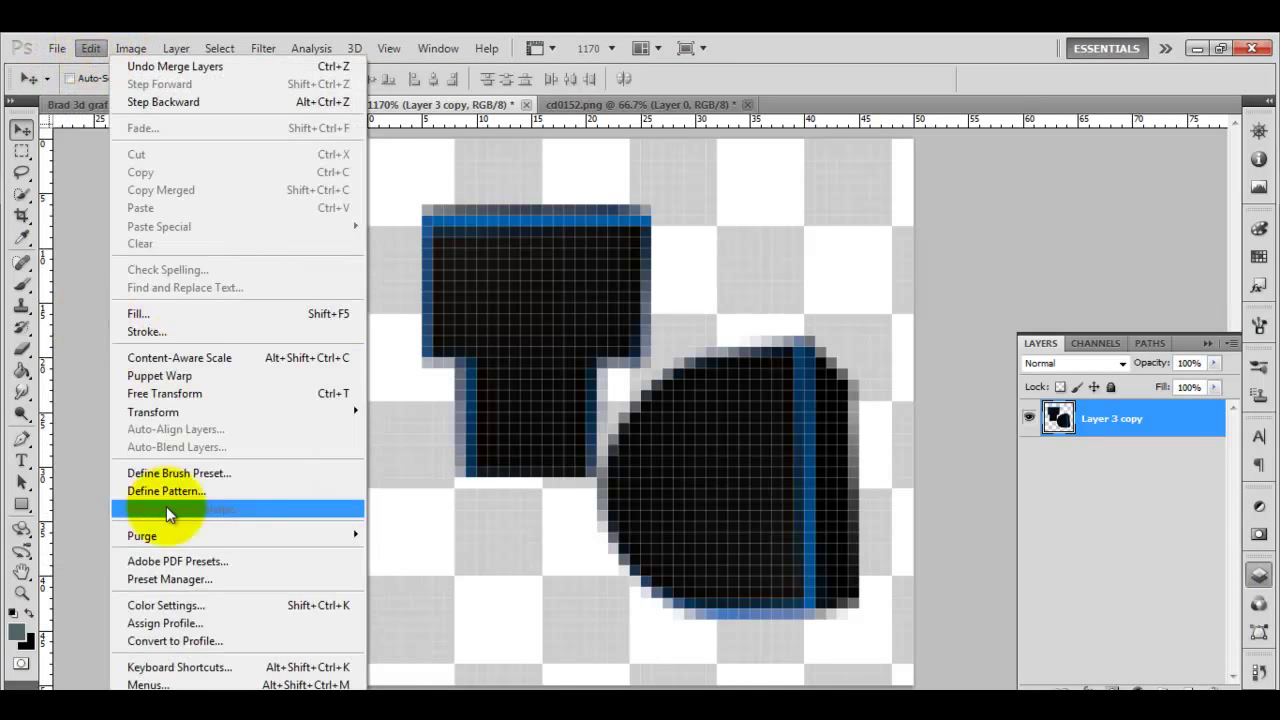
left_click(166, 491)
type("TheDesign")
key("Return")
In the graffiti artwork, move the large T behind the B and rotate it counterclockwise.
left_click(190, 104)
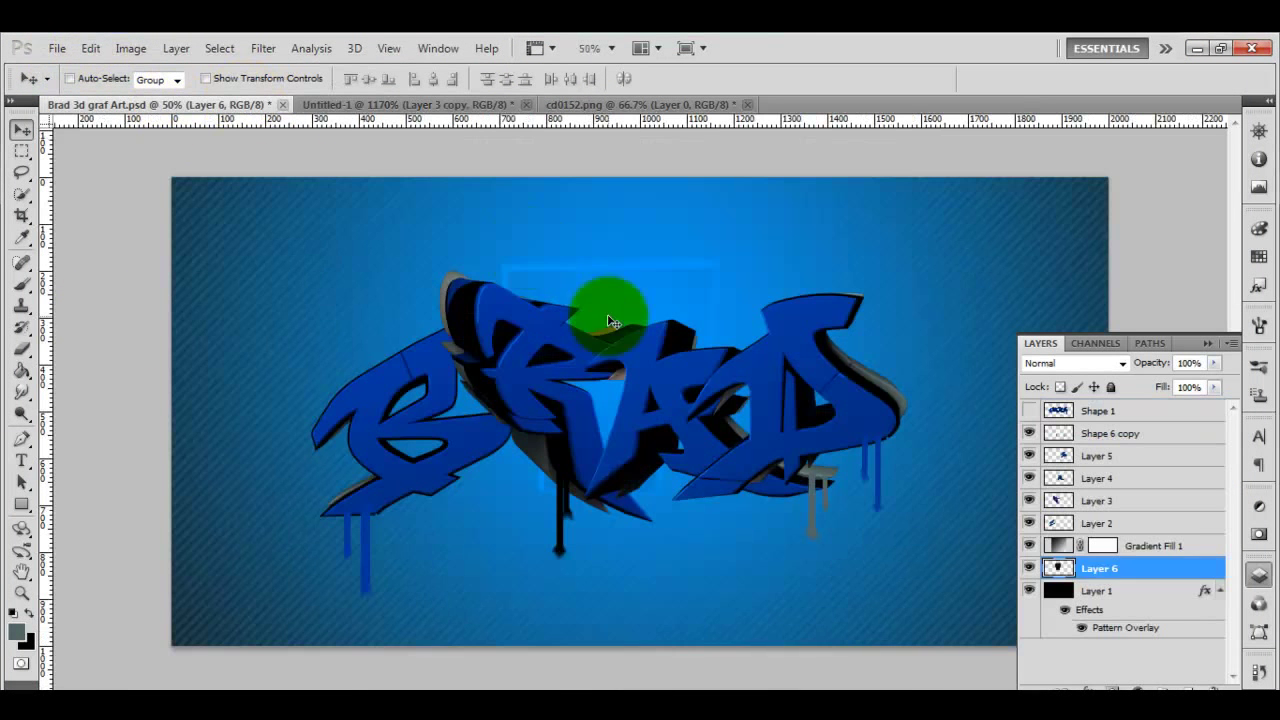
left_click_drag(585, 297, 351, 306)
key("ctrl+t")
left_click_drag(237, 240, 203, 290)
left_click_drag(331, 329, 352, 347)
key("Return")
left_click(22, 130)
In cd0152.png, move the small C away from the edge and select the large letter D.
left_click(640, 104)
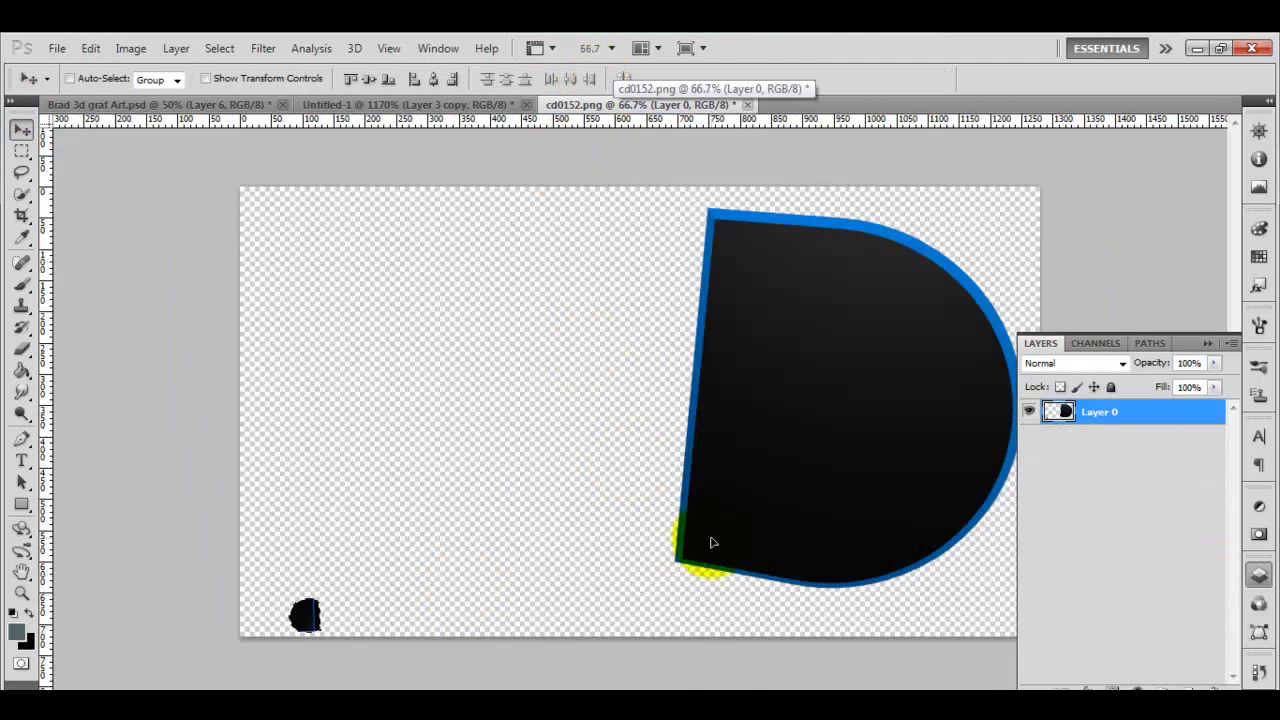
left_click_drag(309, 638, 405, 518)
left_click(22, 151)
mouse_move(689, 182)
left_mouse_down()
mouse_move(940, 684)
mouse_move(1038, 641)
left_mouse_up()
left_click_drag(871, 622, 854, 621)
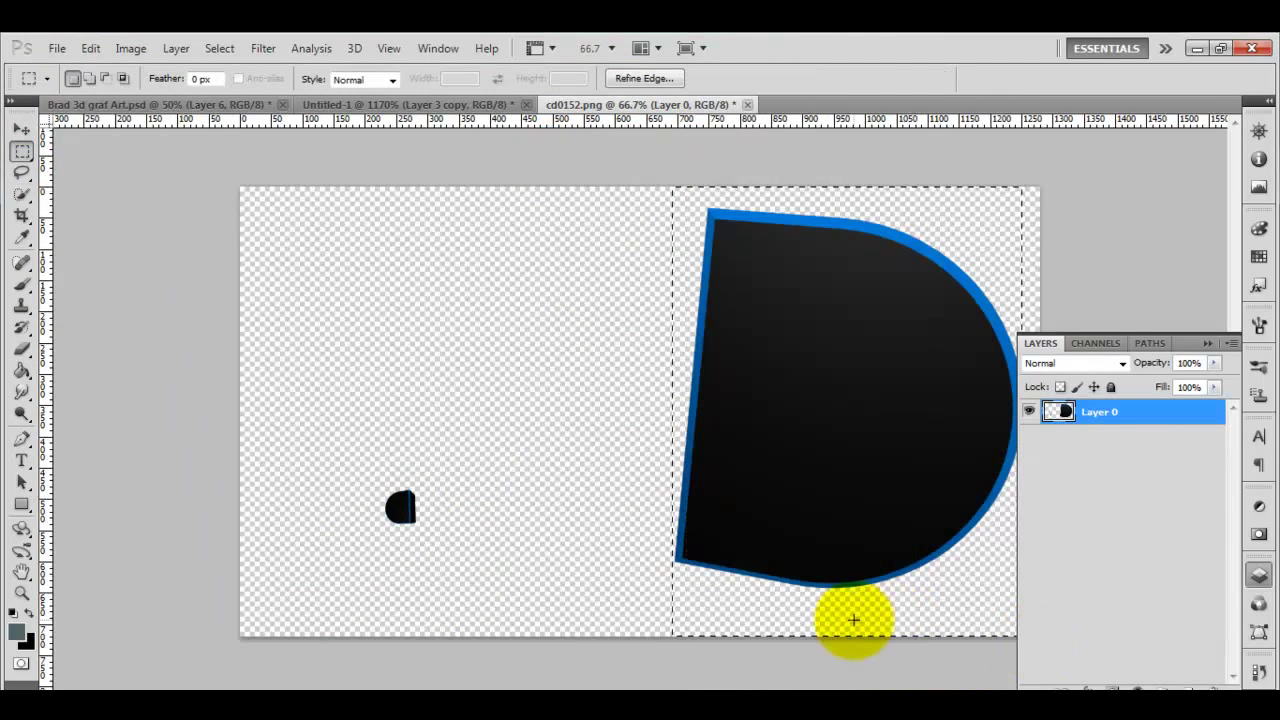
left_click(22, 130)
Flip the D horizontally at about 74% width and copy it into the graffiti artwork behind the R.
key("ctrl+t")
left_click_drag(950, 206, 777, 245)
left_click_drag(854, 451, 242, 450)
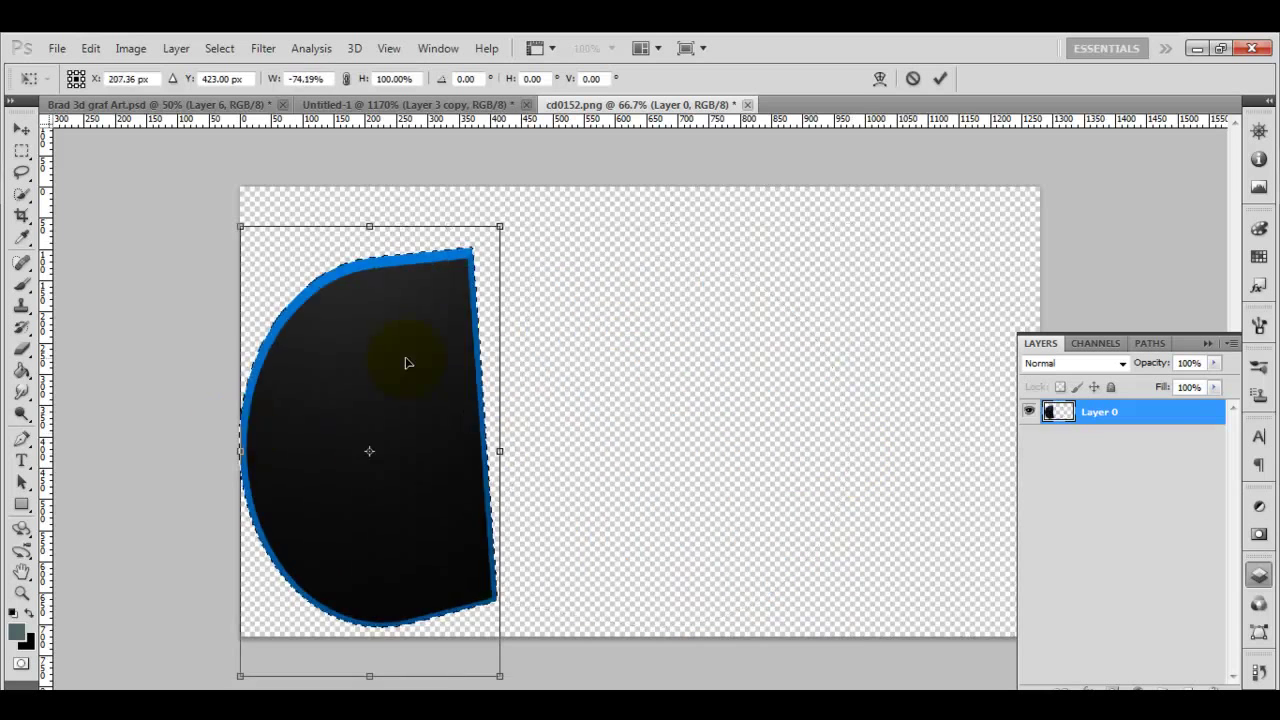
left_click_drag(406, 362, 647, 334)
left_click(22, 129)
left_click_drag(540, 260, 688, 369)
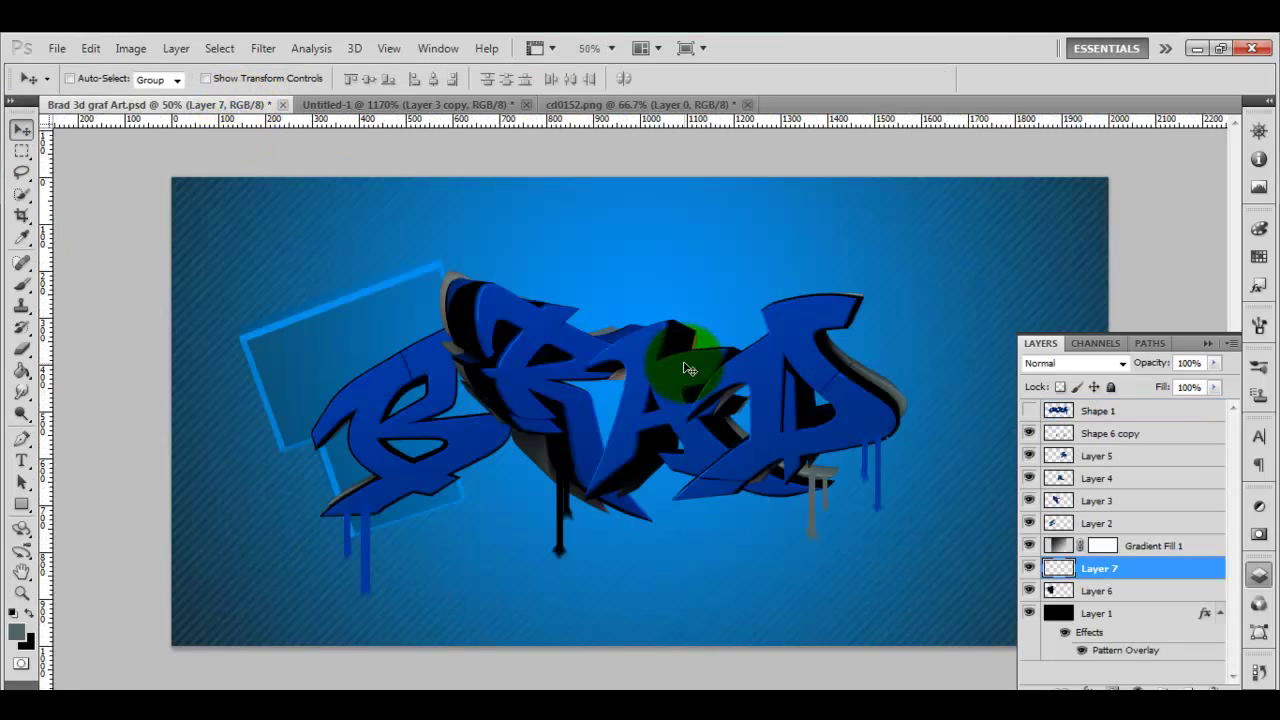
Duplicate the tilted T on Layer 6, angle the copy the opposite way, and place it behind the blue D.
right_click(1125, 594)
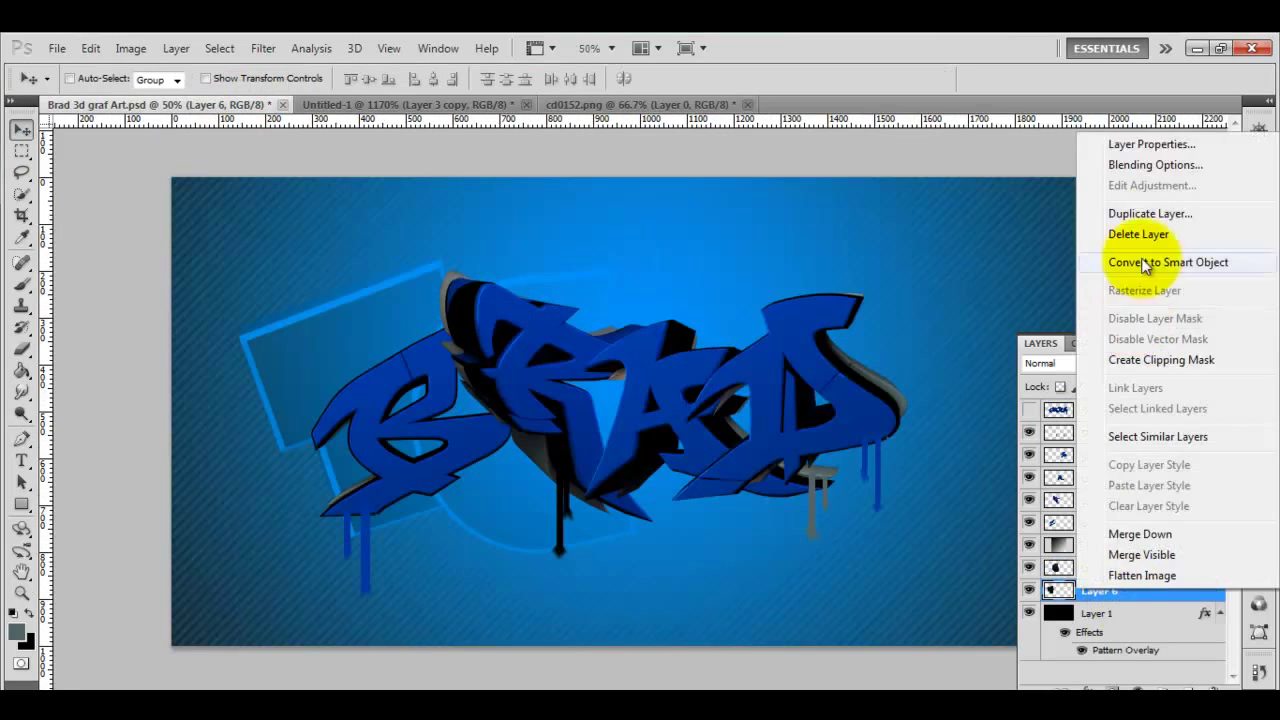
left_click(1148, 213)
left_click(802, 239)
key("ctrl+t")
left_click_drag(880, 222, 1009, 251)
mouse_move(904, 411)
left_mouse_down()
mouse_move(902, 400)
mouse_move(923, 411)
left_mouse_up()
left_click_drag(952, 246, 970, 258)
left_click(22, 129)
left_click(548, 312)
Duplicate the curved letter on Layer 7 and flip the copy horizontally beside the original at about 88% width.
left_click(1129, 570)
right_click(1100, 571)
left_click(1148, 191)
left_click(802, 239)
key("ctrl+t")
left_click_drag(420, 410, 846, 438)
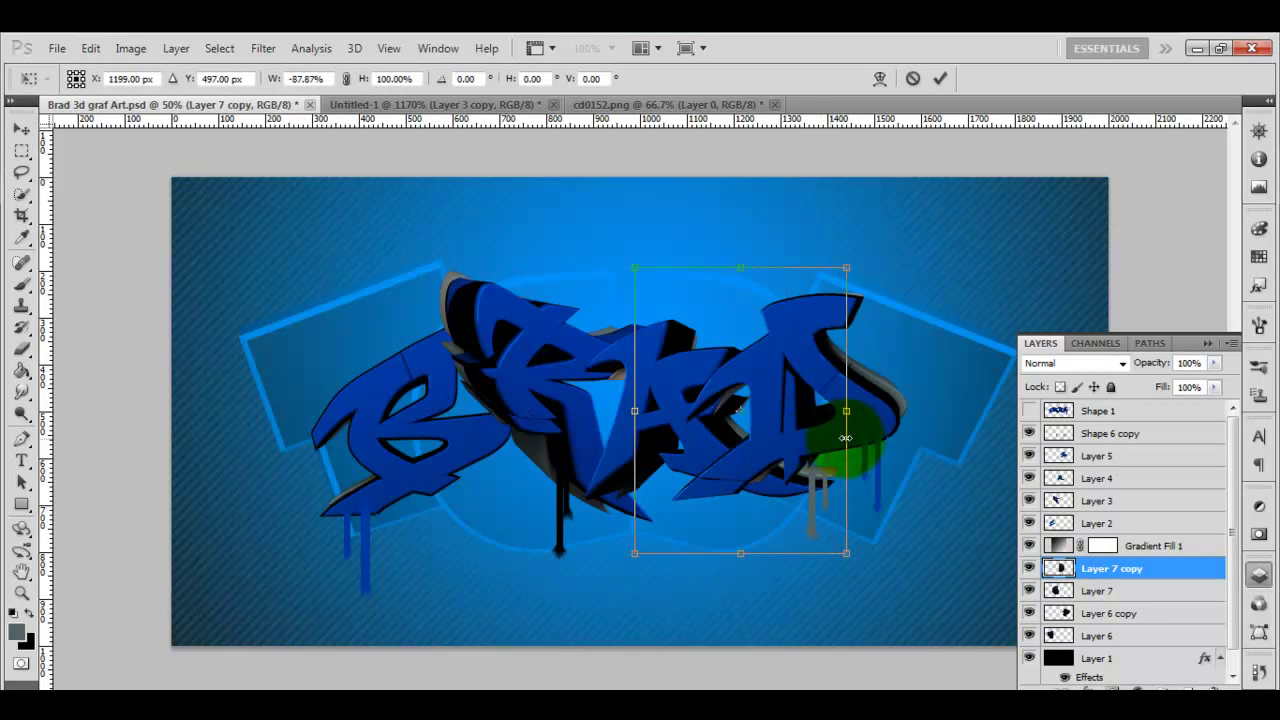
left_click(22, 130)
Replace Layer 1's pattern overlay with the custom T and C pattern and adjust its scale.
double_click(1143, 657)
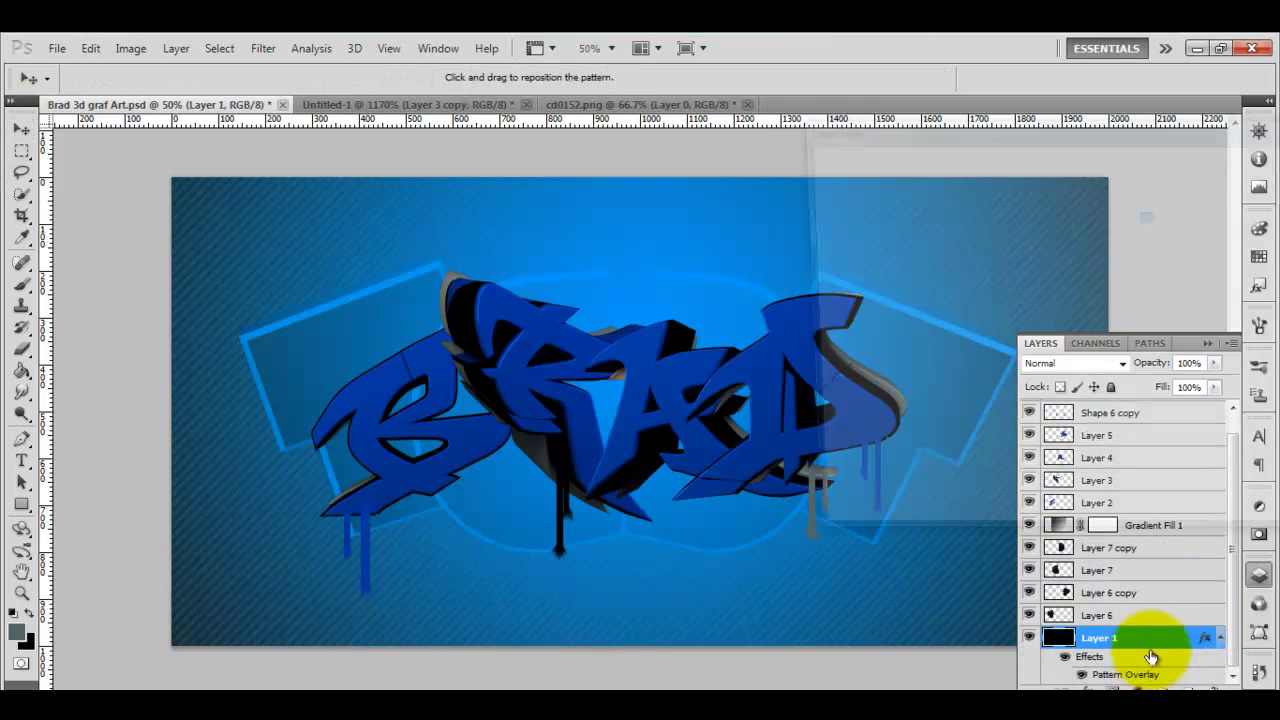
left_click(1097, 254)
left_click(1123, 374)
left_click(1218, 316)
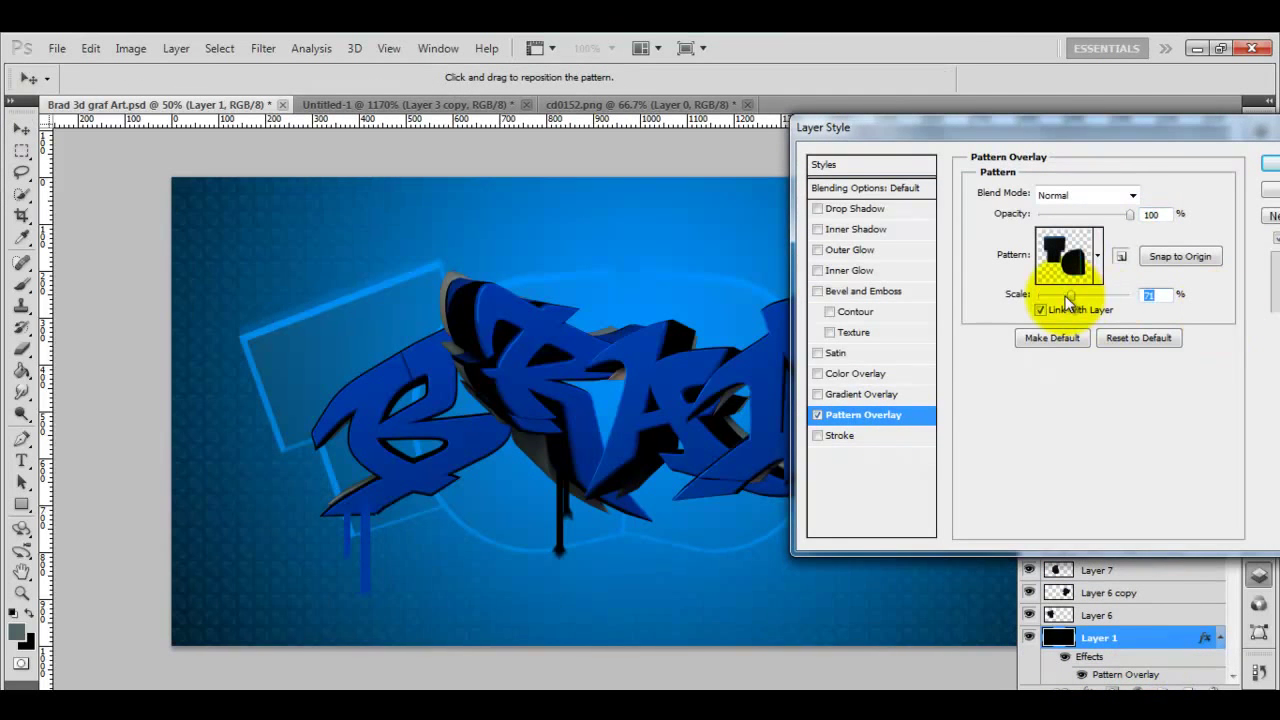